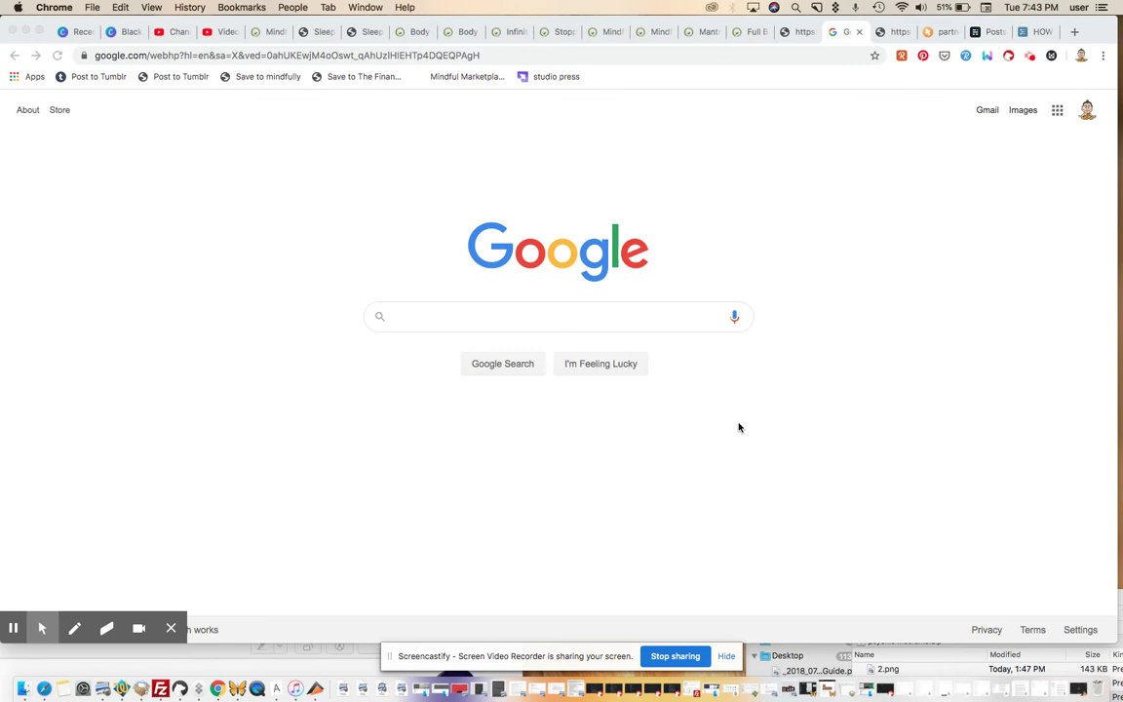
Search Google News for 'mindfulness for anxiety covid' and browse the article results
left_click(581, 319)
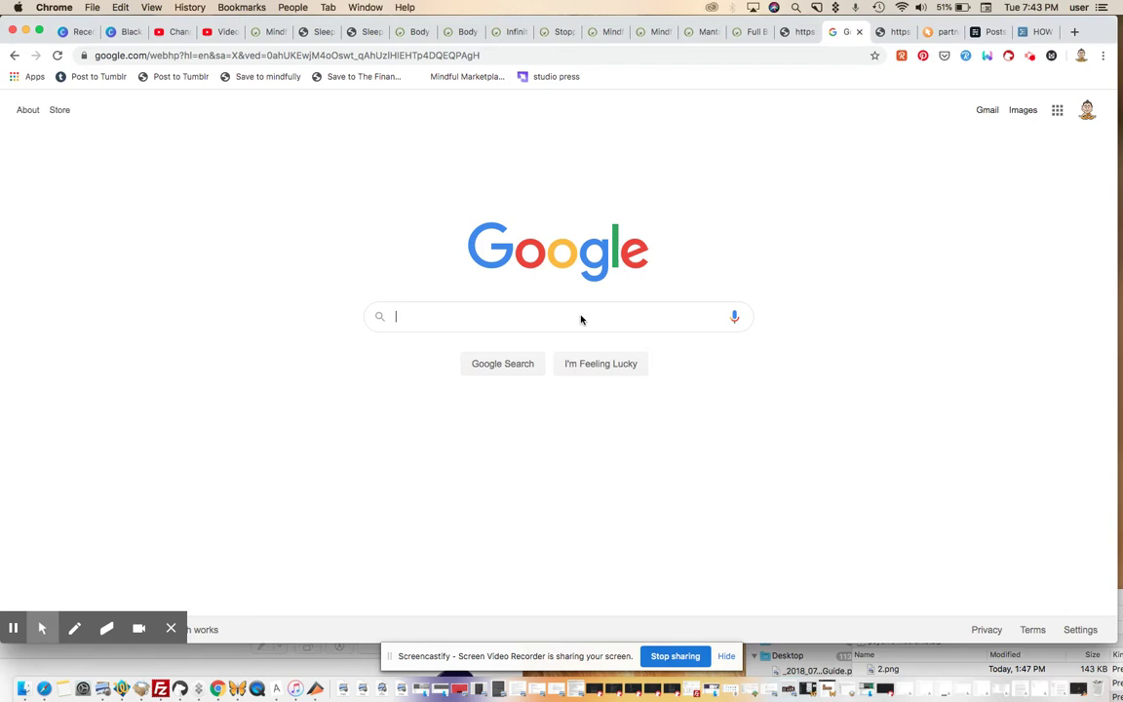
type("mindfulness")
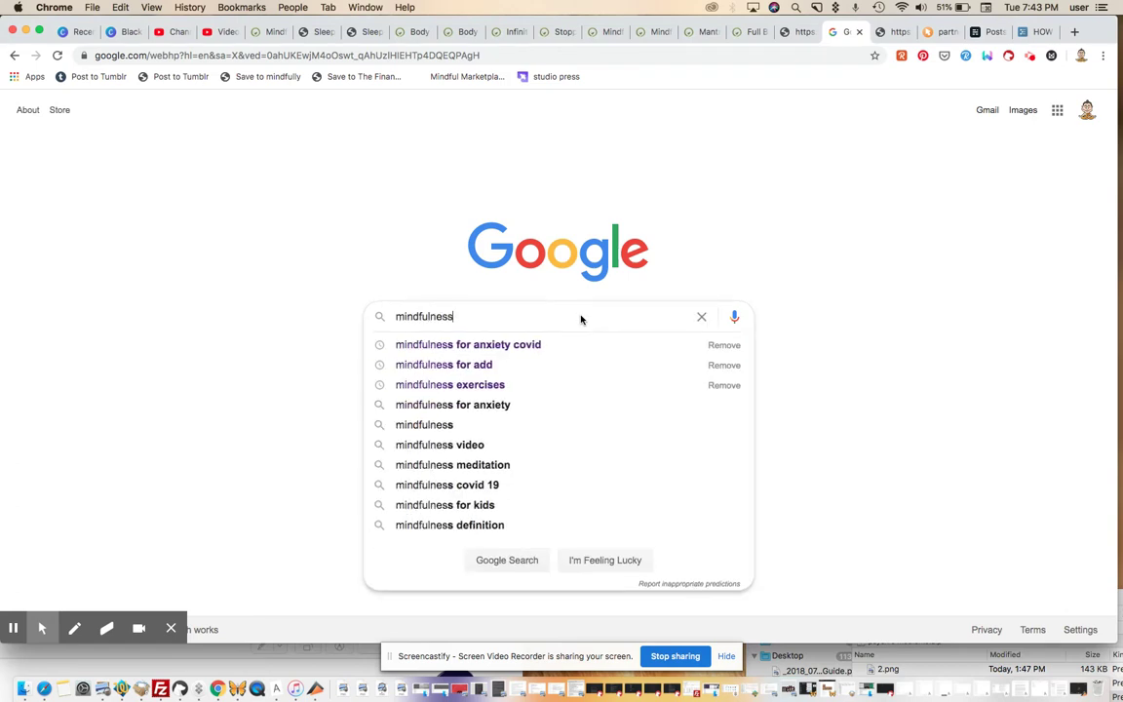
left_click(562, 347)
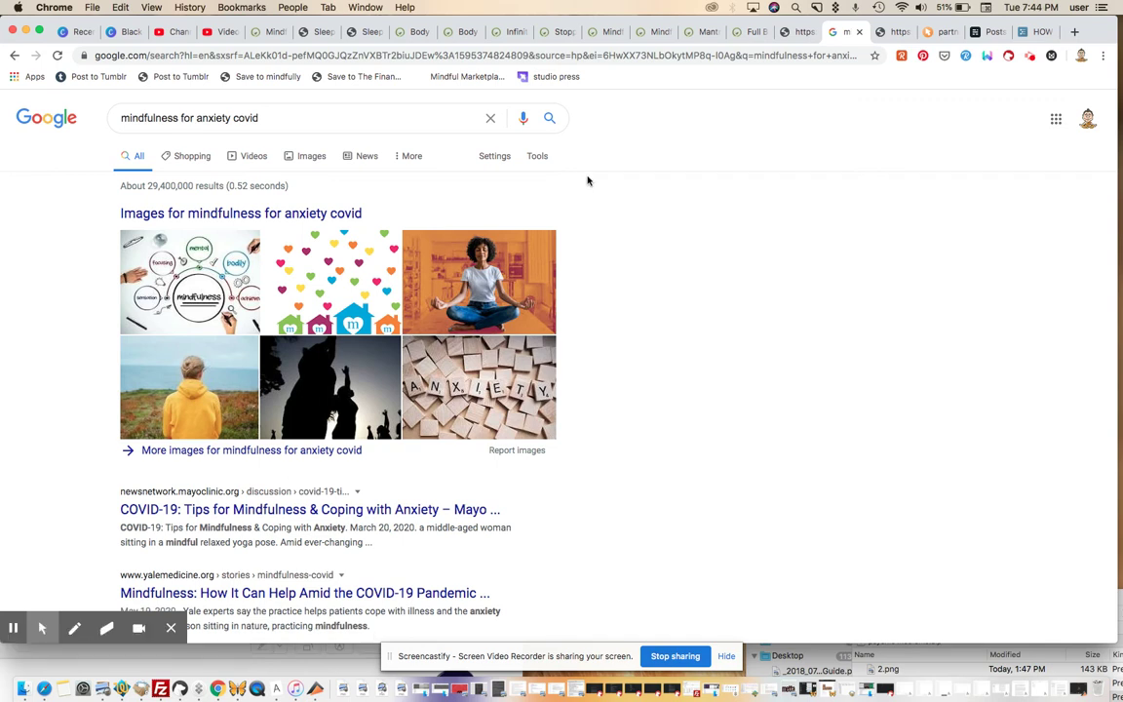
left_click(366, 156)
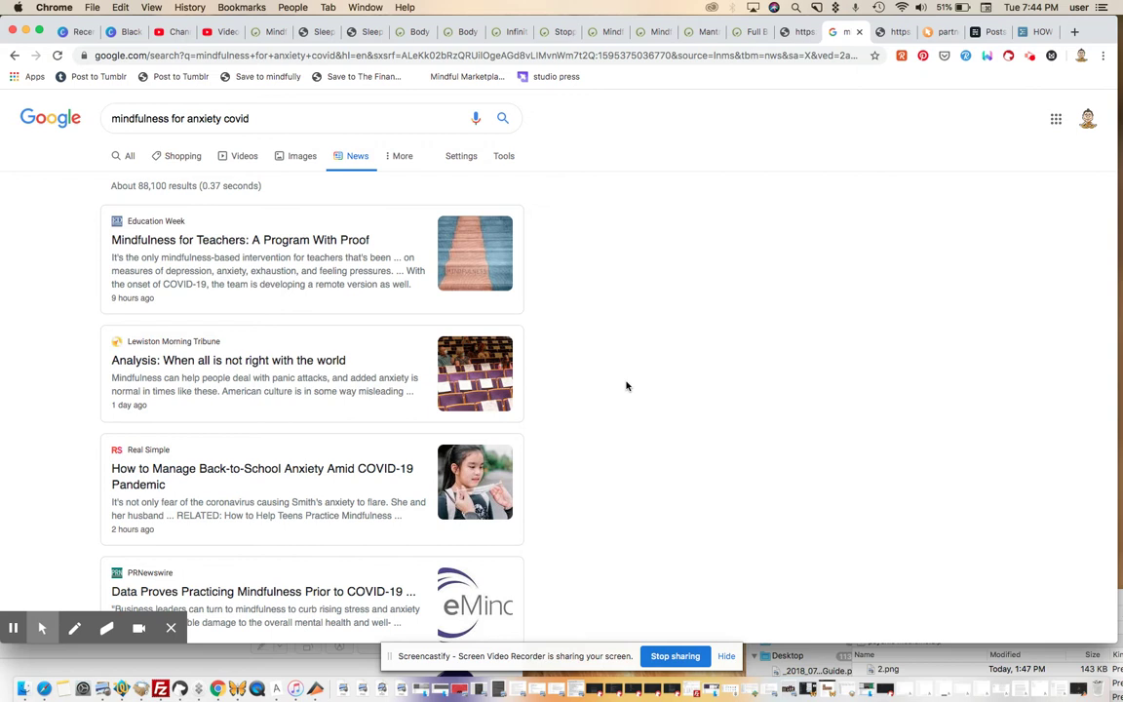
scroll(627, 386, "down", 3)
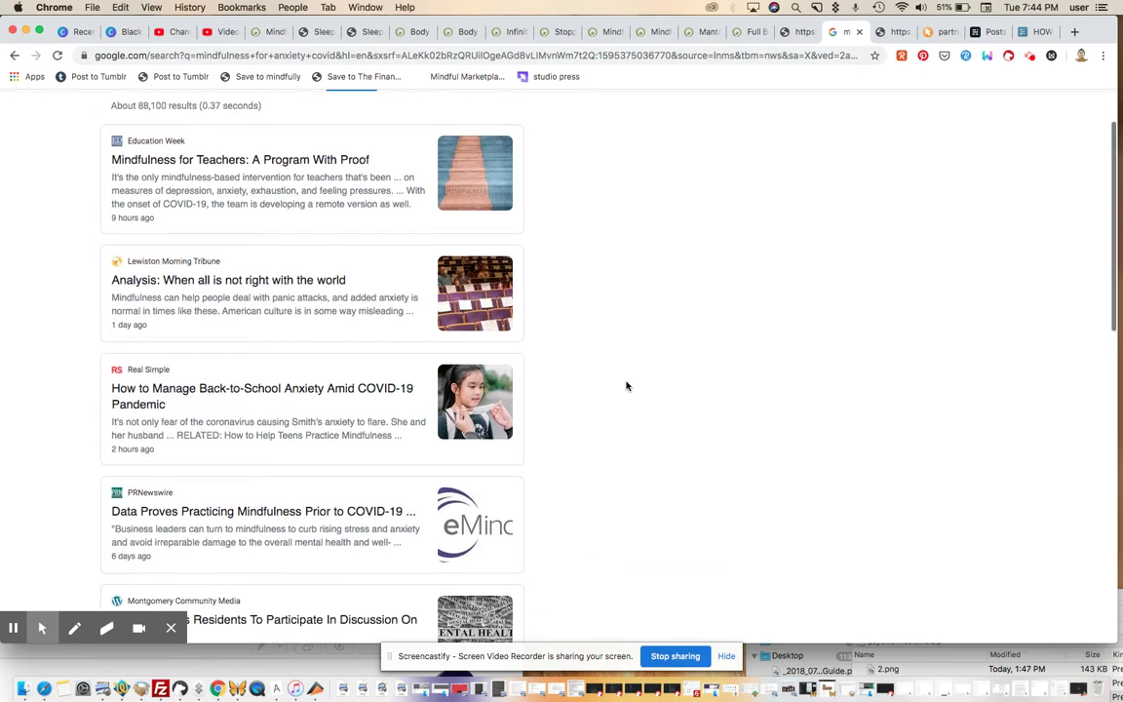
scroll(626, 386, "down", 2)
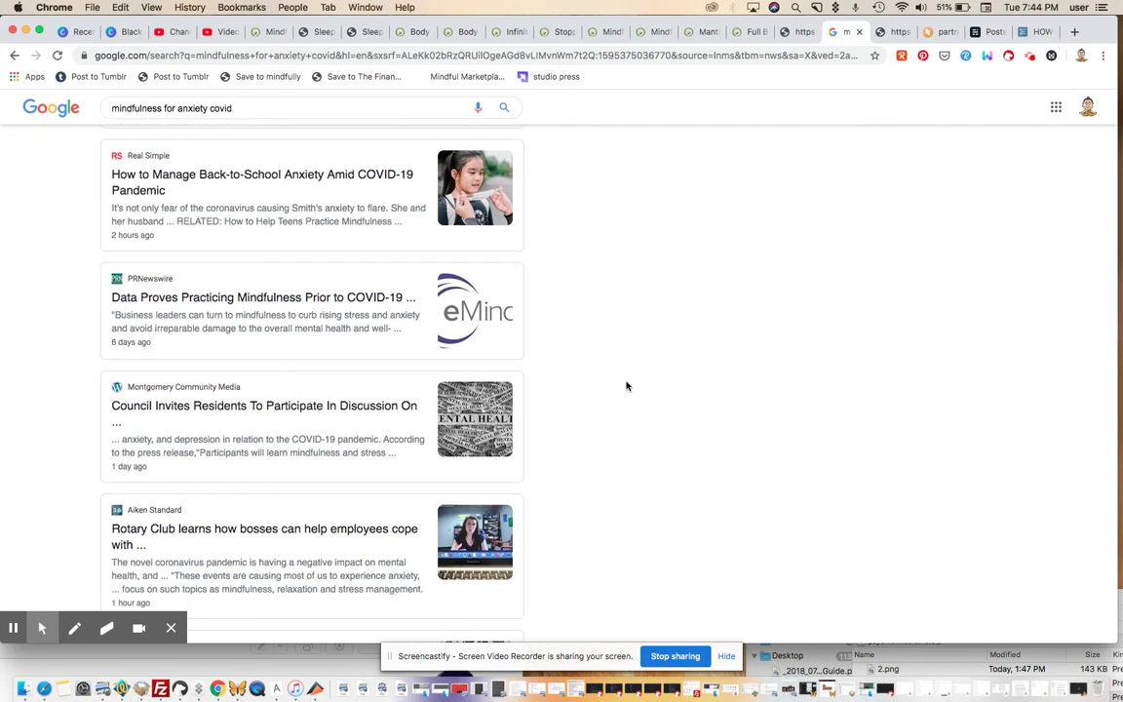
scroll(626, 386, "up", 2)
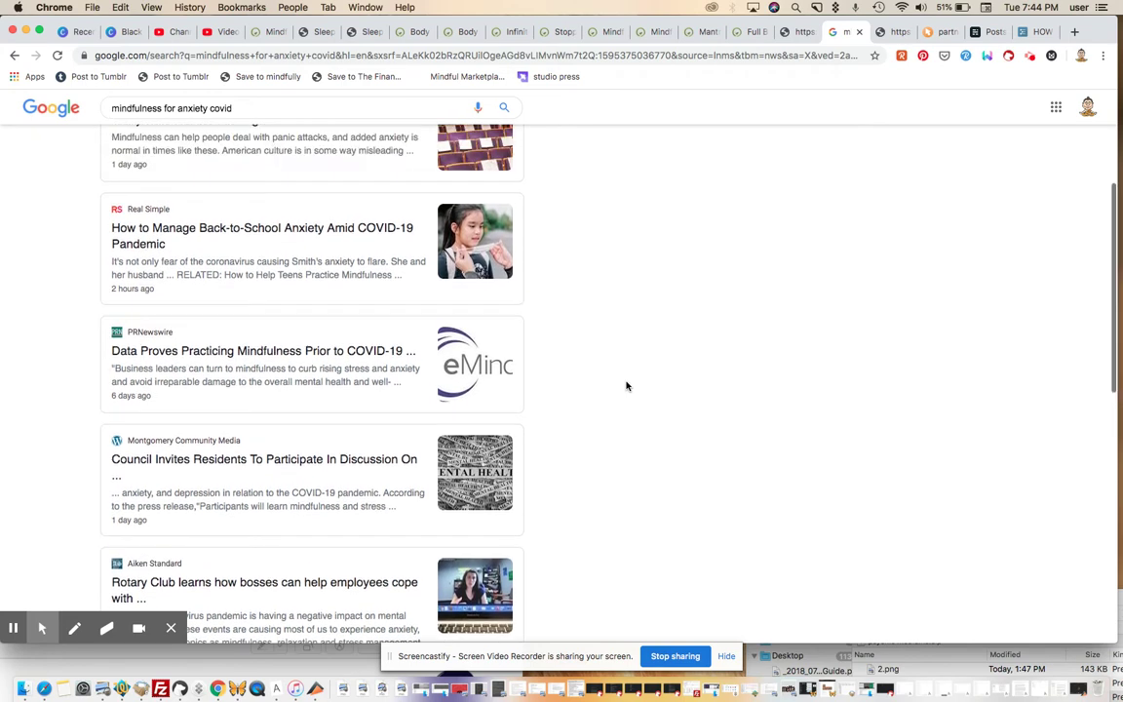
scroll(627, 386, "up", 1)
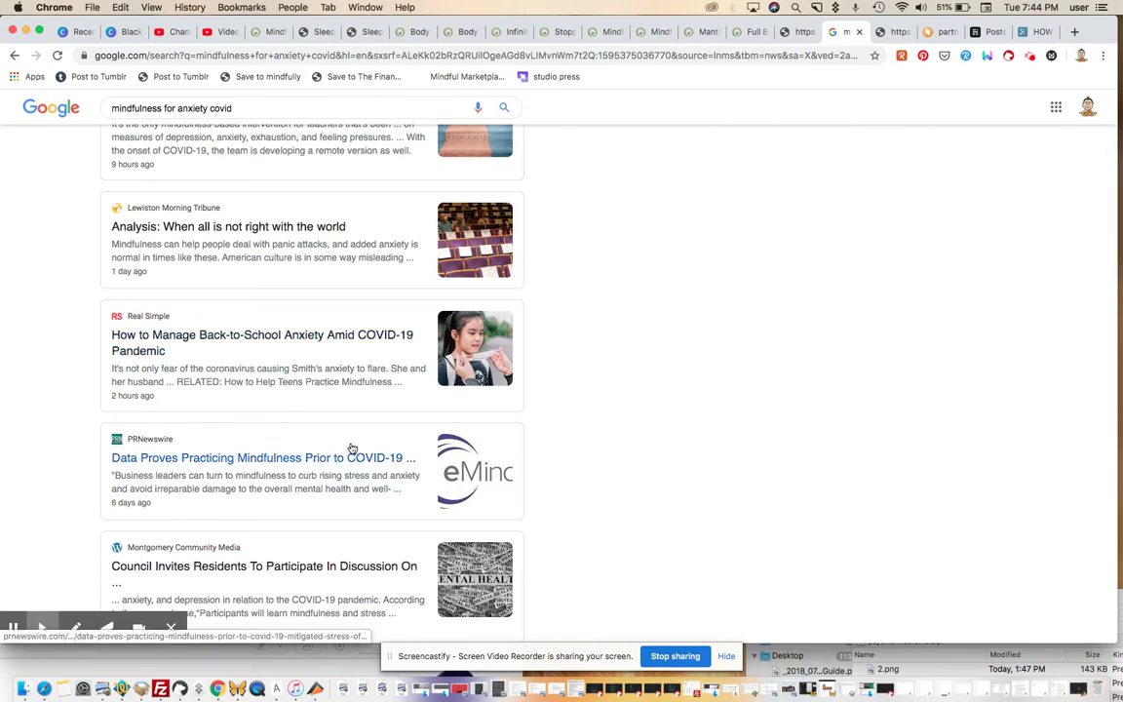
Open the Real Simple back-to-school anxiety article, block its notifications, and copy its URL
left_click(323, 337)
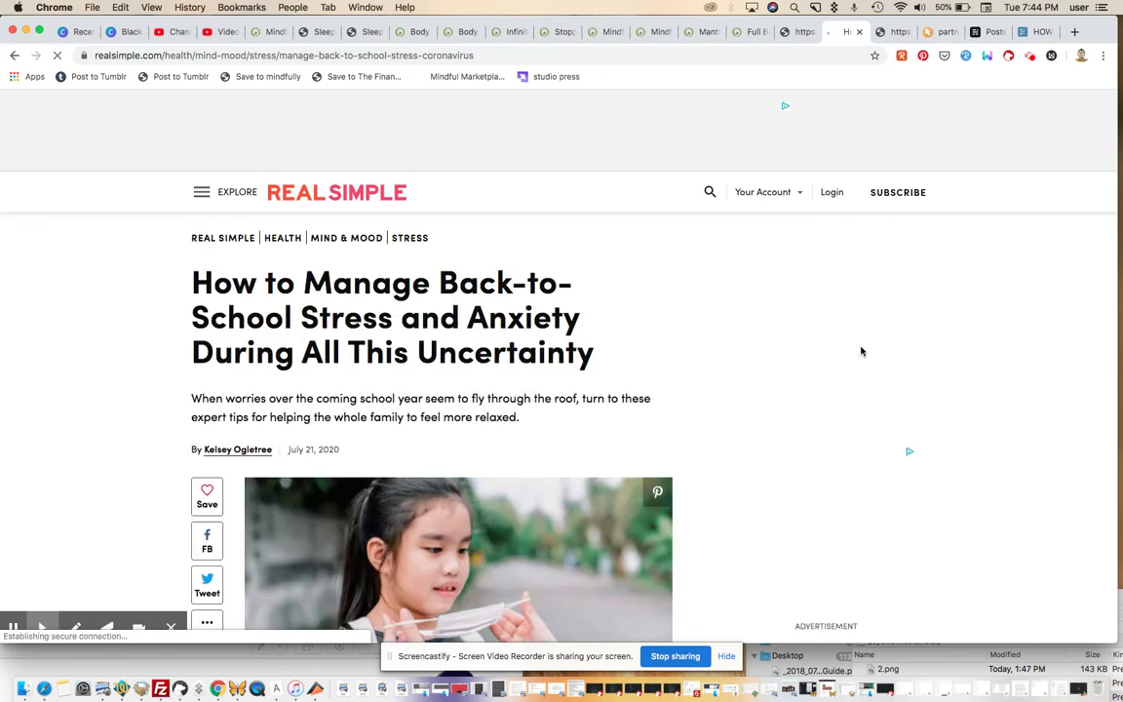
scroll(860, 351, "down", 1)
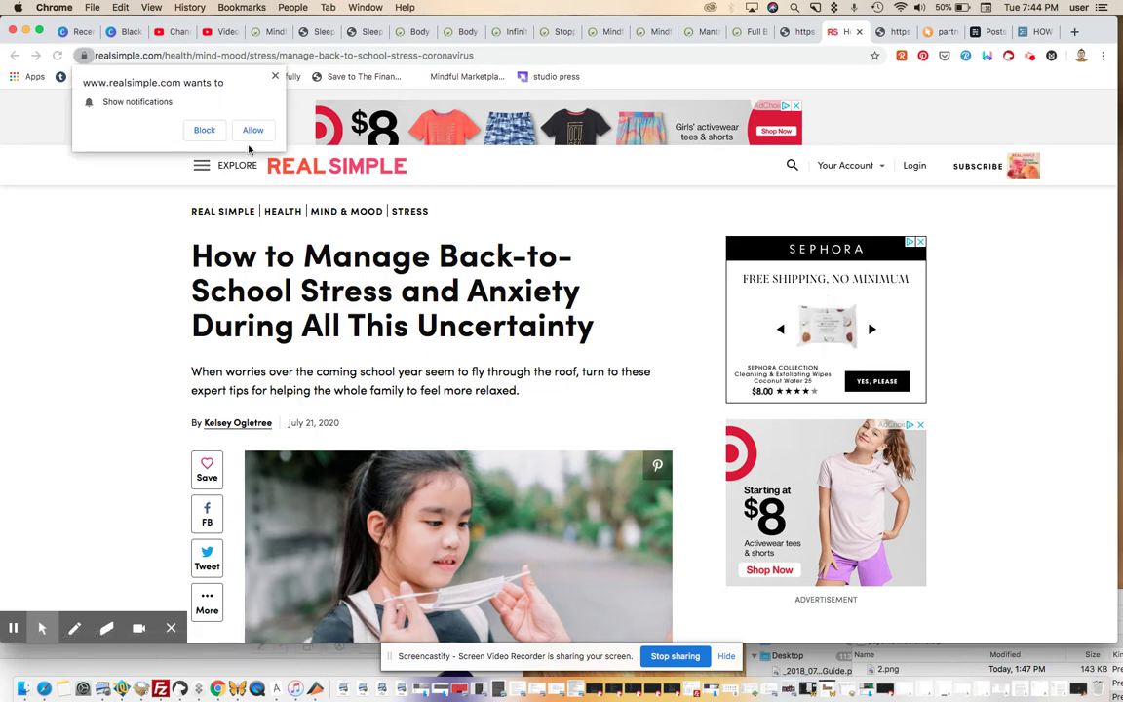
left_click(215, 133)
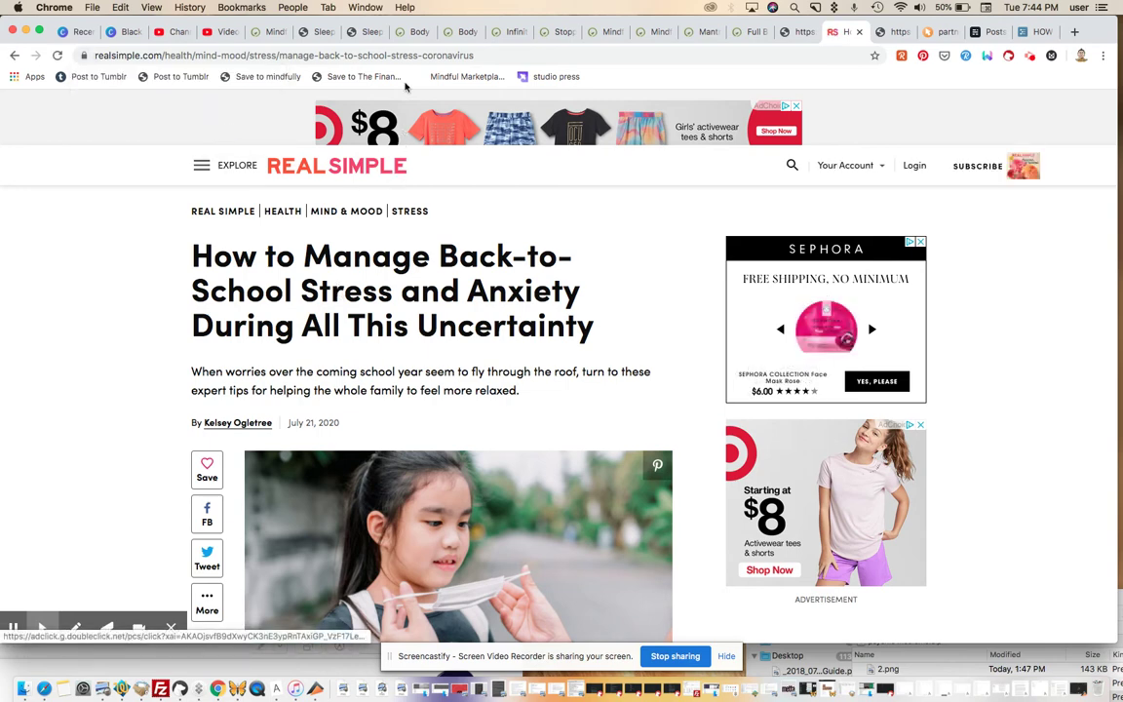
left_click(408, 60)
key("super+c")
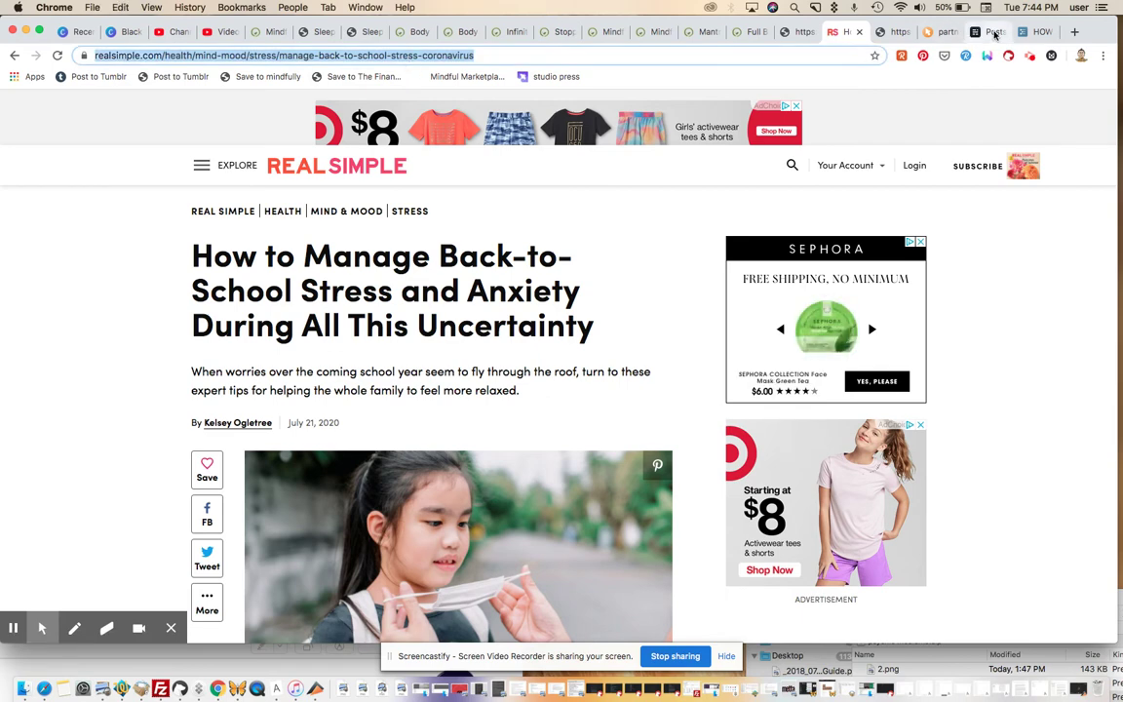
In the Ghost Posts admin, dismiss the Getting started with Ghost tip
left_click(992, 32)
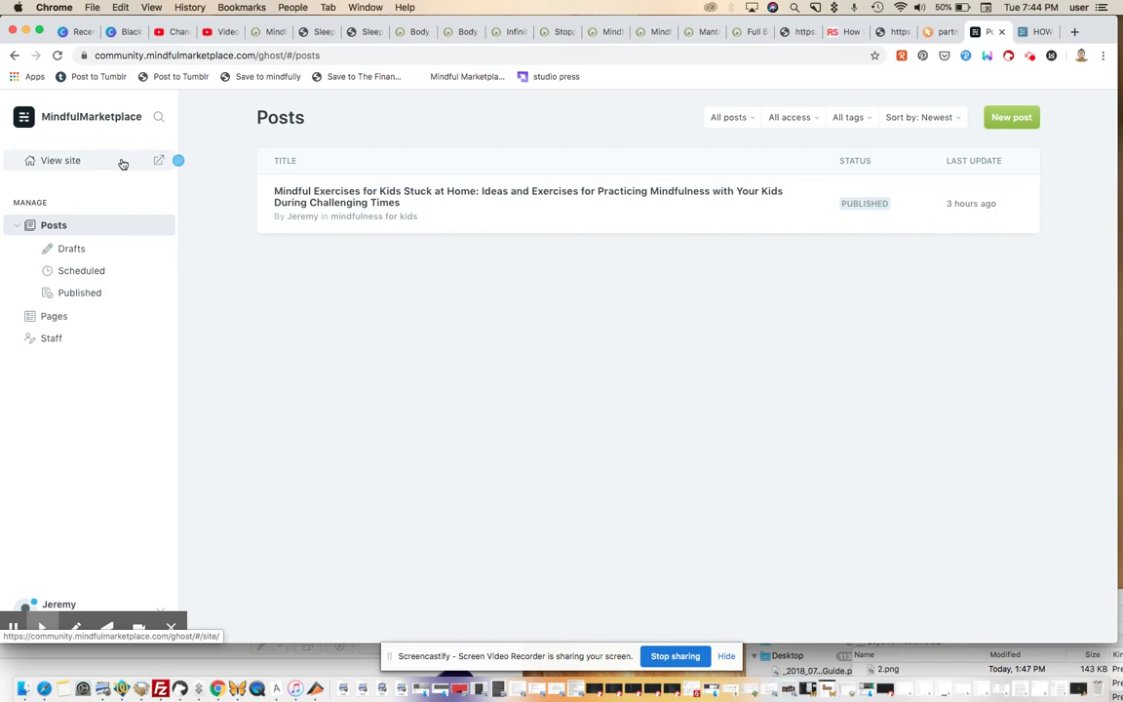
left_click(166, 160)
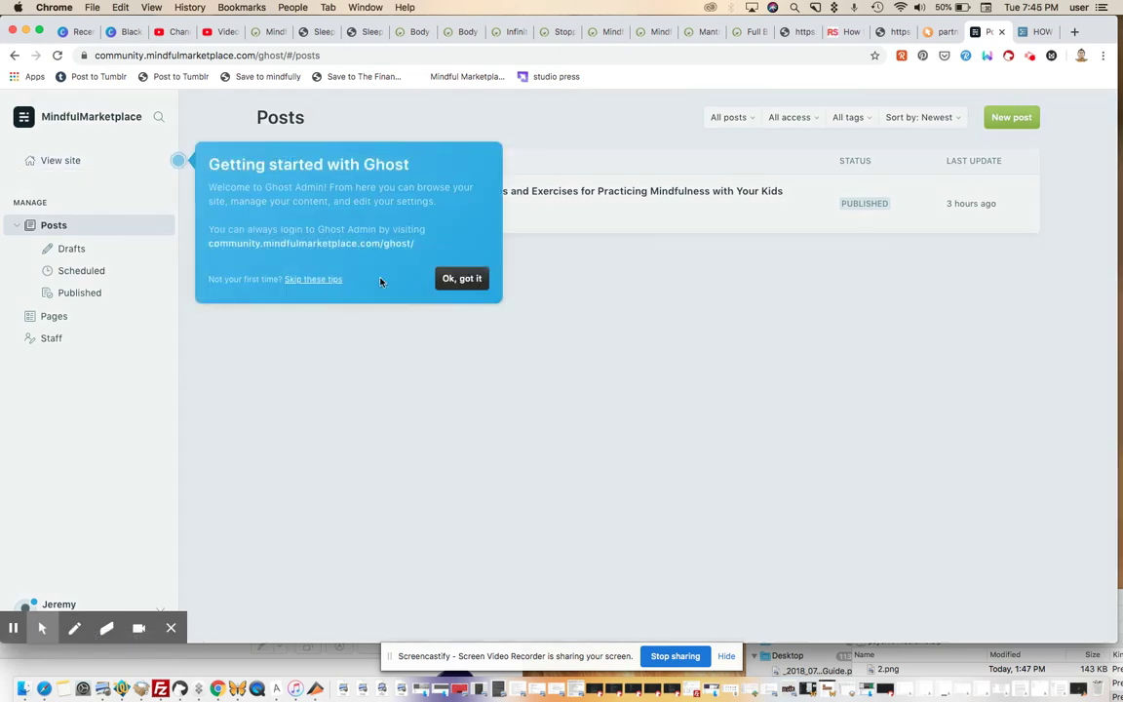
left_click(444, 279)
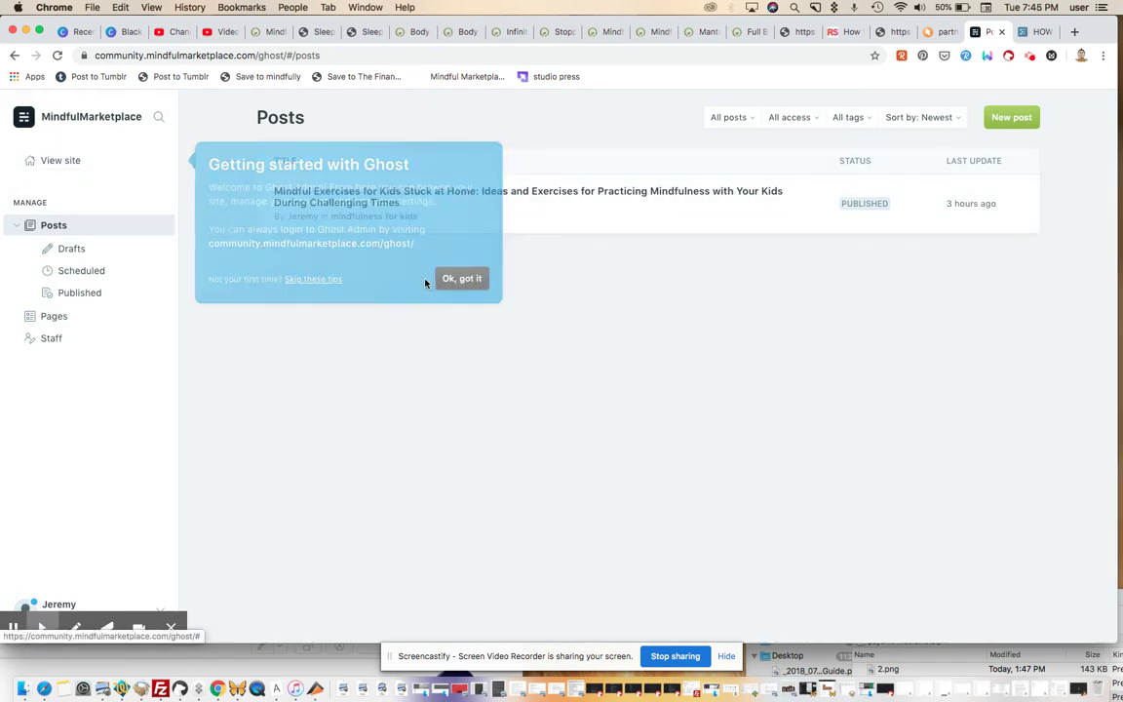
View the public MindfulMarketplace site in a new tab, then return to the Posts list
left_click(156, 165)
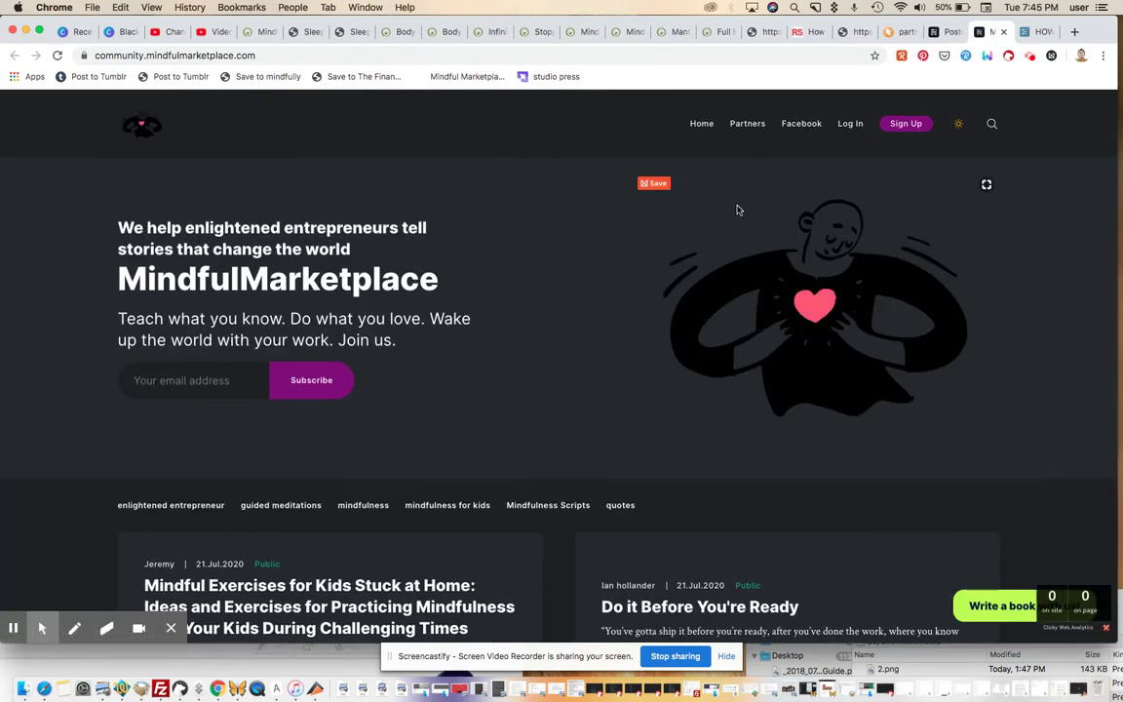
scroll(738, 209, "down", 5)
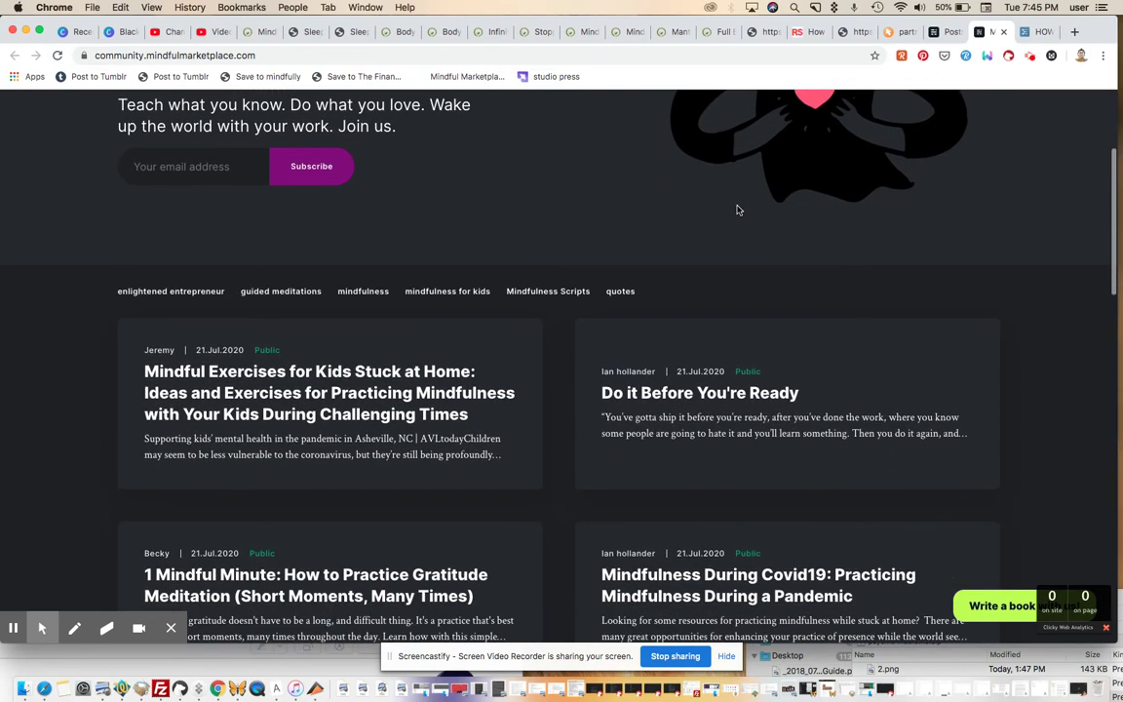
scroll(738, 209, "down", 2)
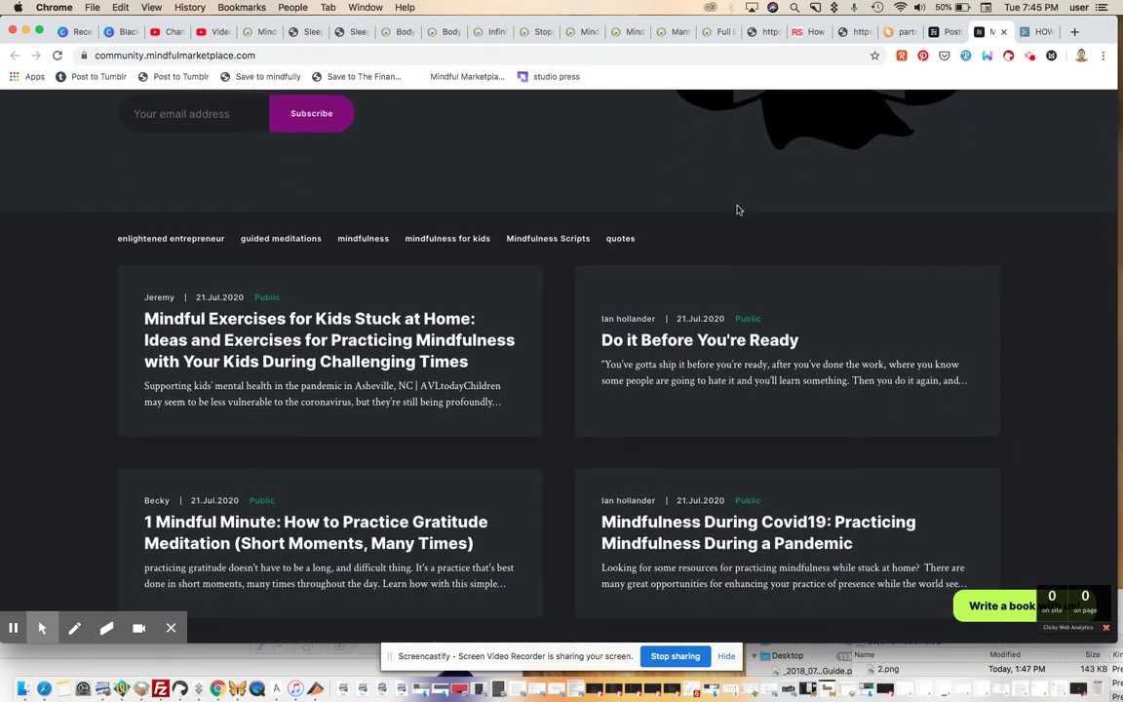
scroll(737, 210, "up", 6)
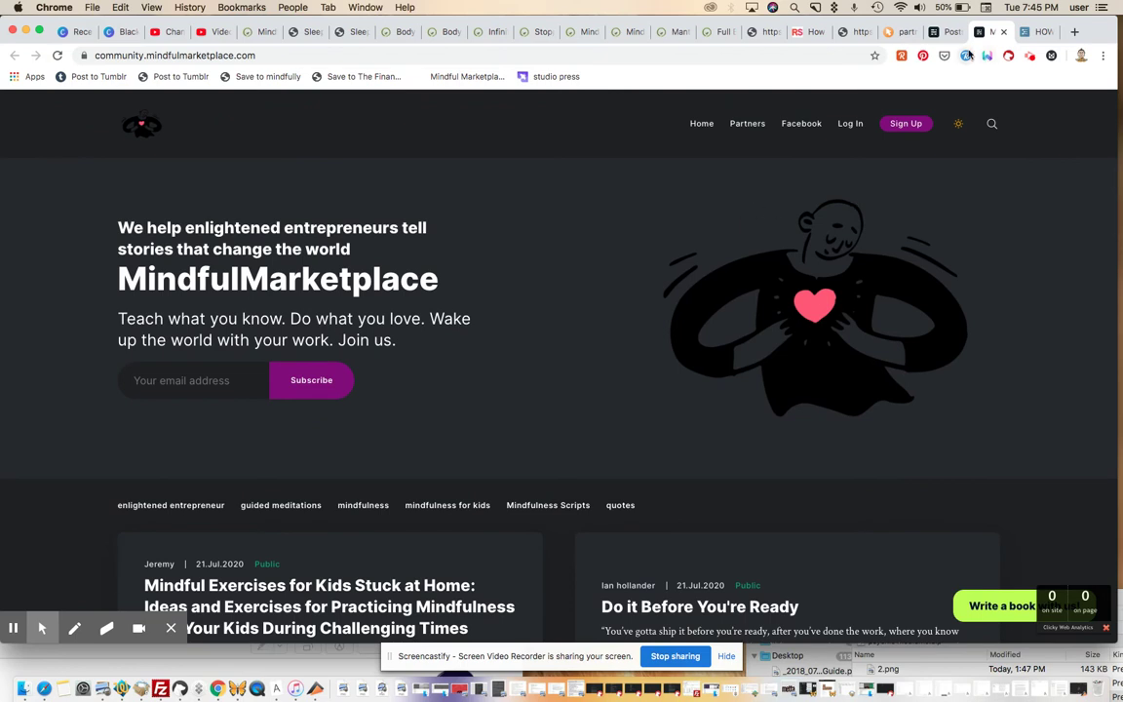
left_click(945, 31)
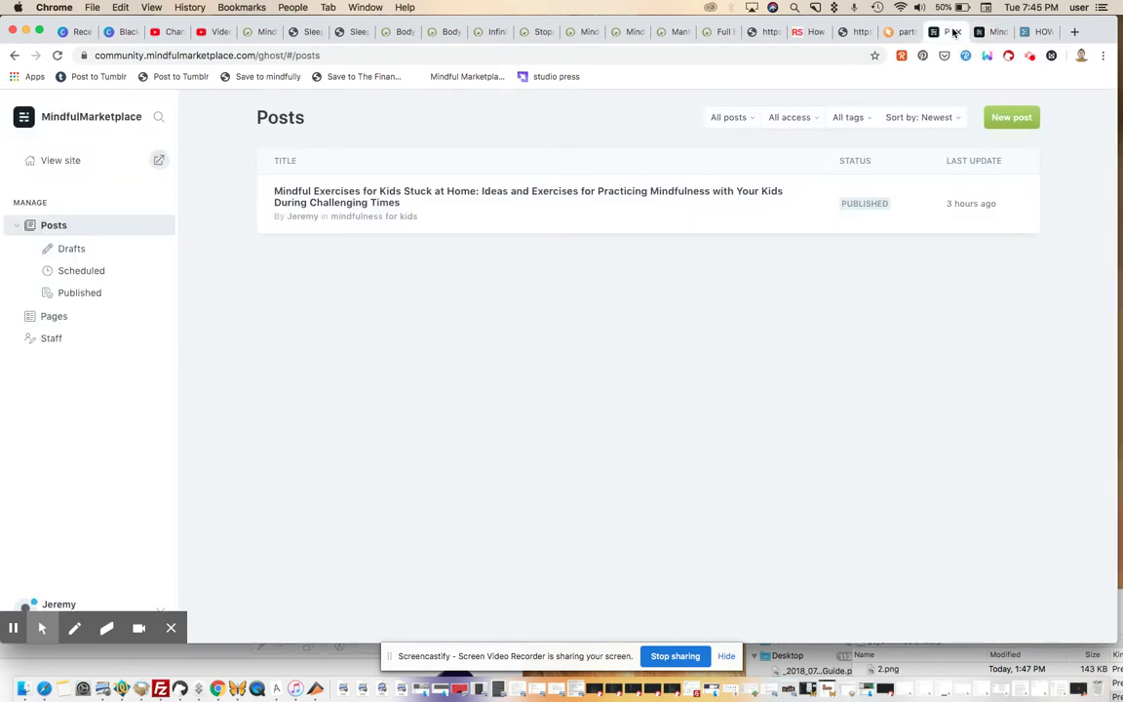
mouse_move(179, 631)
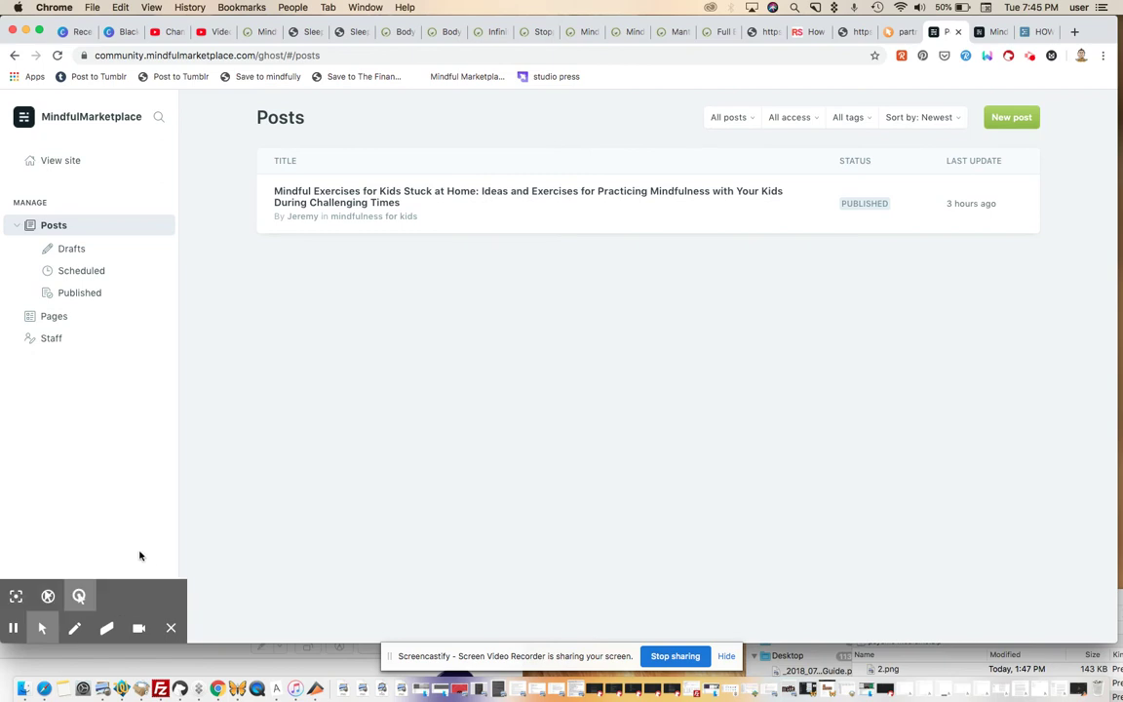
Edit the 'Mindful Exercises for Kids Stuck at Home' post, keeping its AVLtoday bookmark and commentary
left_click(316, 439)
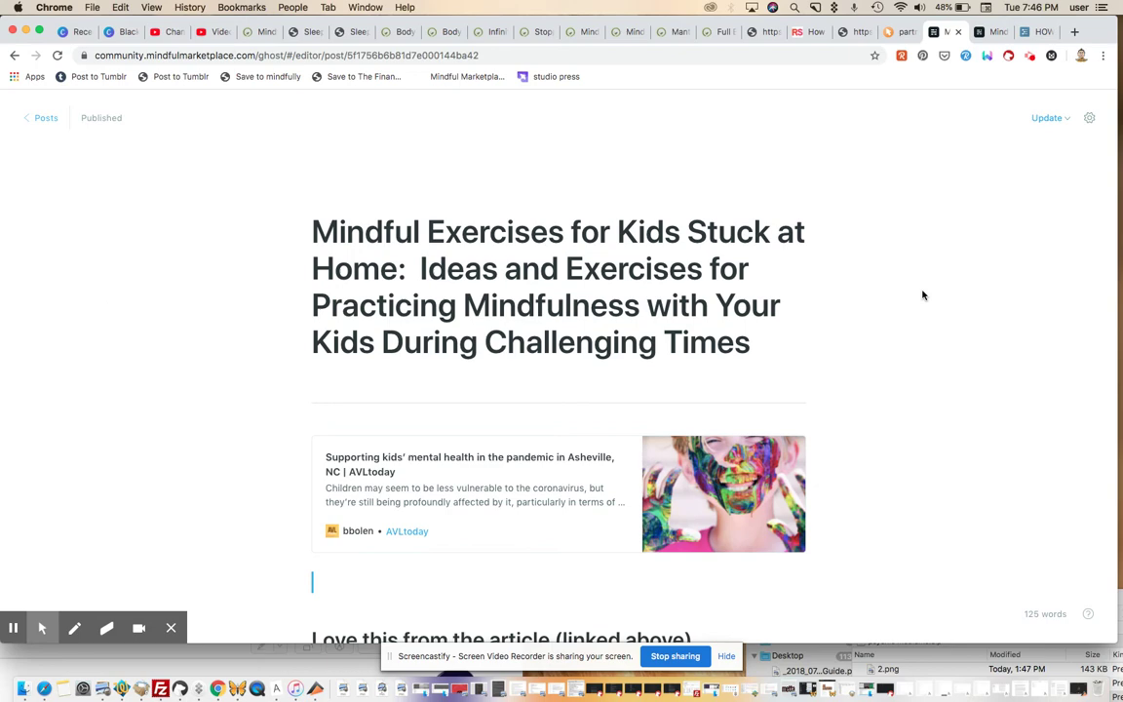
scroll(923, 296, "down", 8)
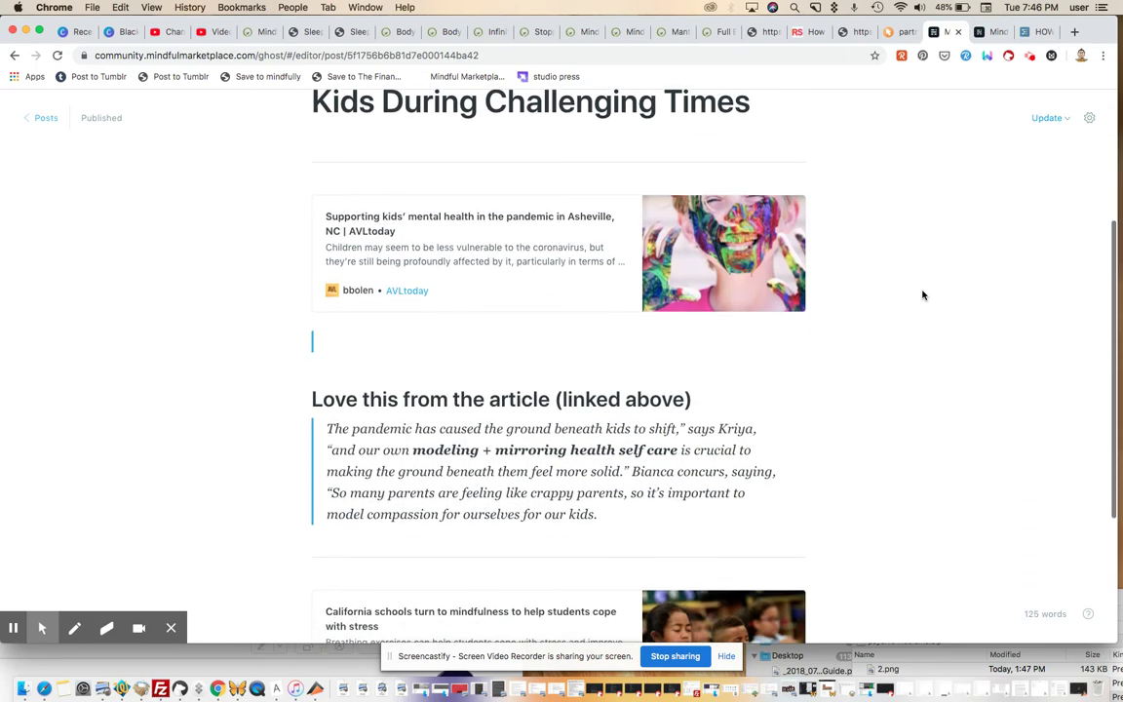
scroll(923, 295, "up", 6)
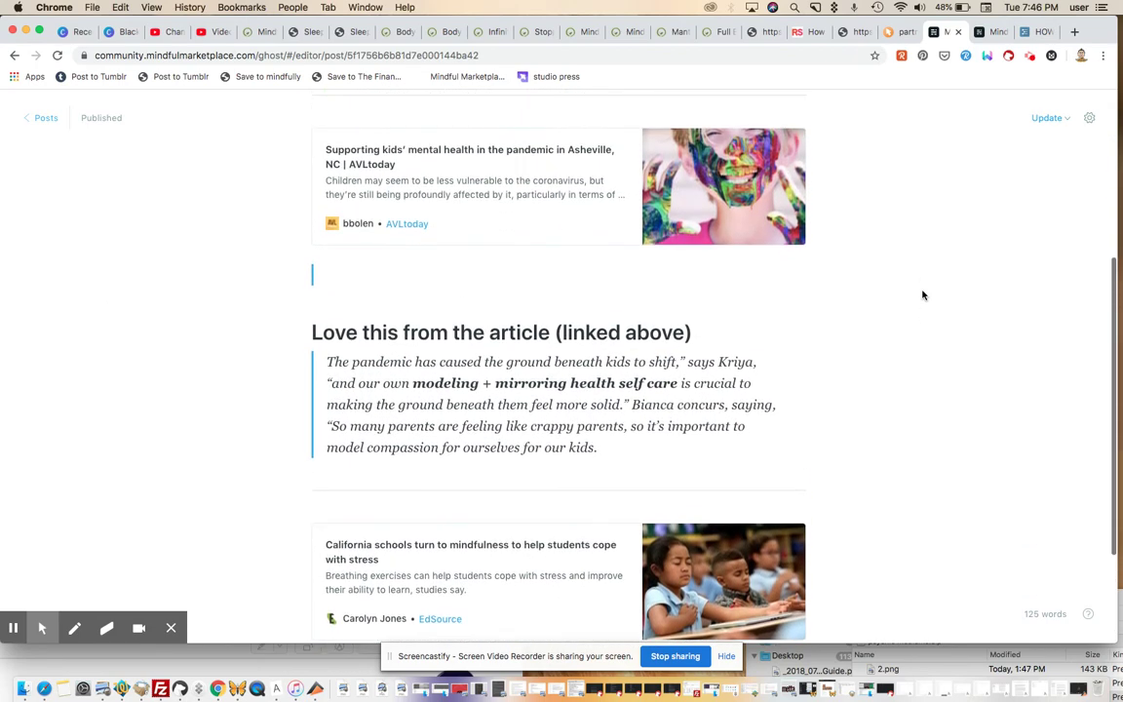
scroll(923, 295, "up", 3)
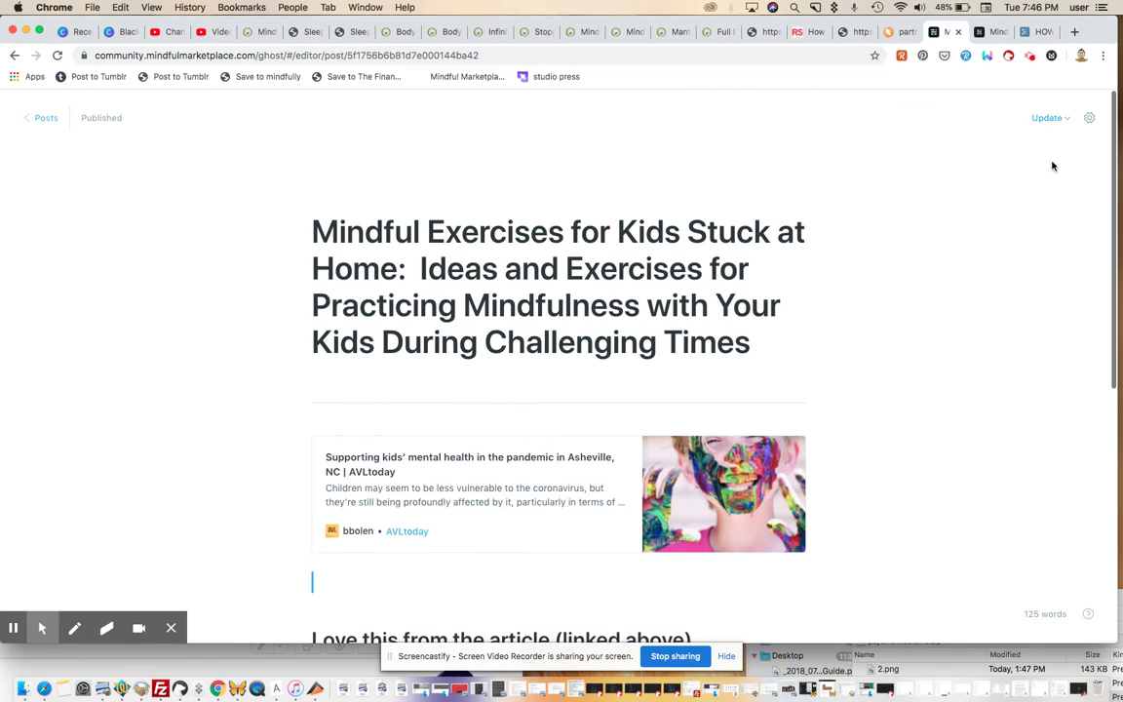
left_click(171, 627)
scroll(143, 605, "down", 1)
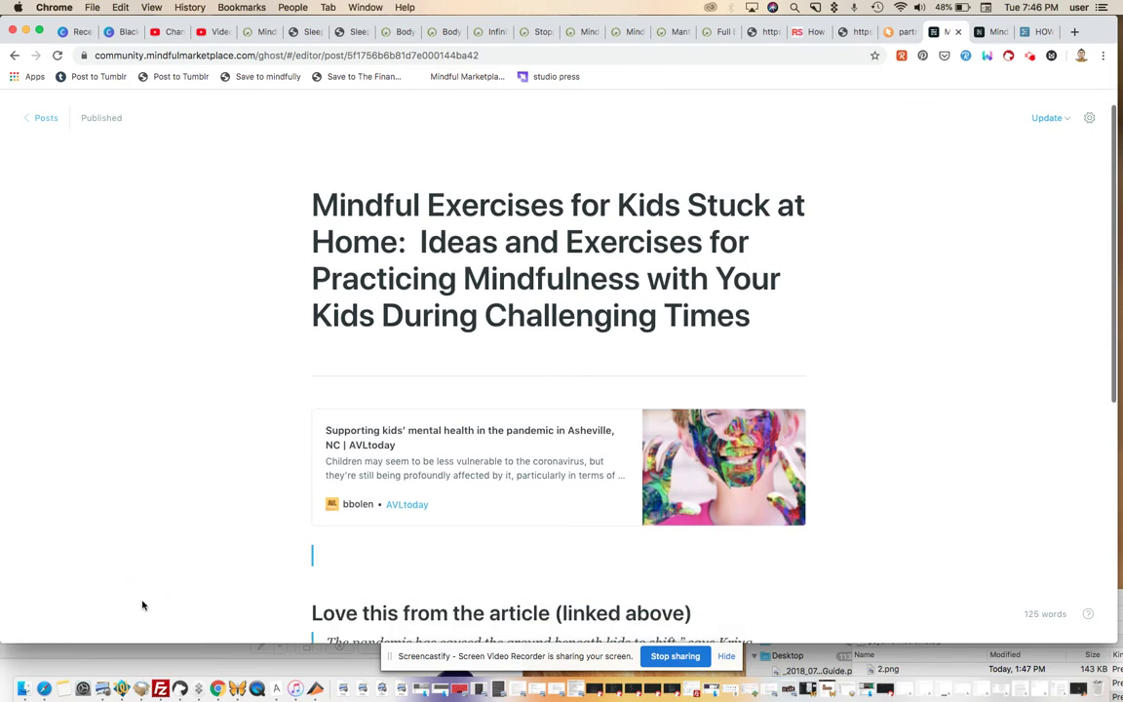
Update the published post, review it live on the site, and return to the editor
left_click(1051, 118)
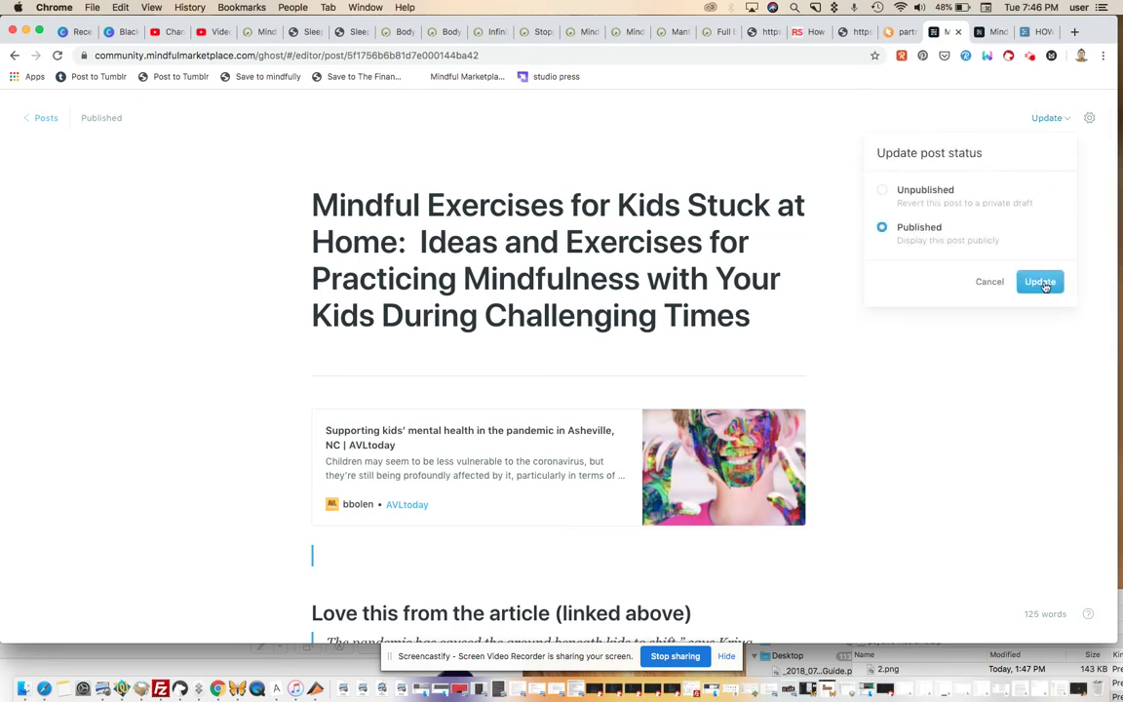
left_click(1039, 281)
left_click(60, 609)
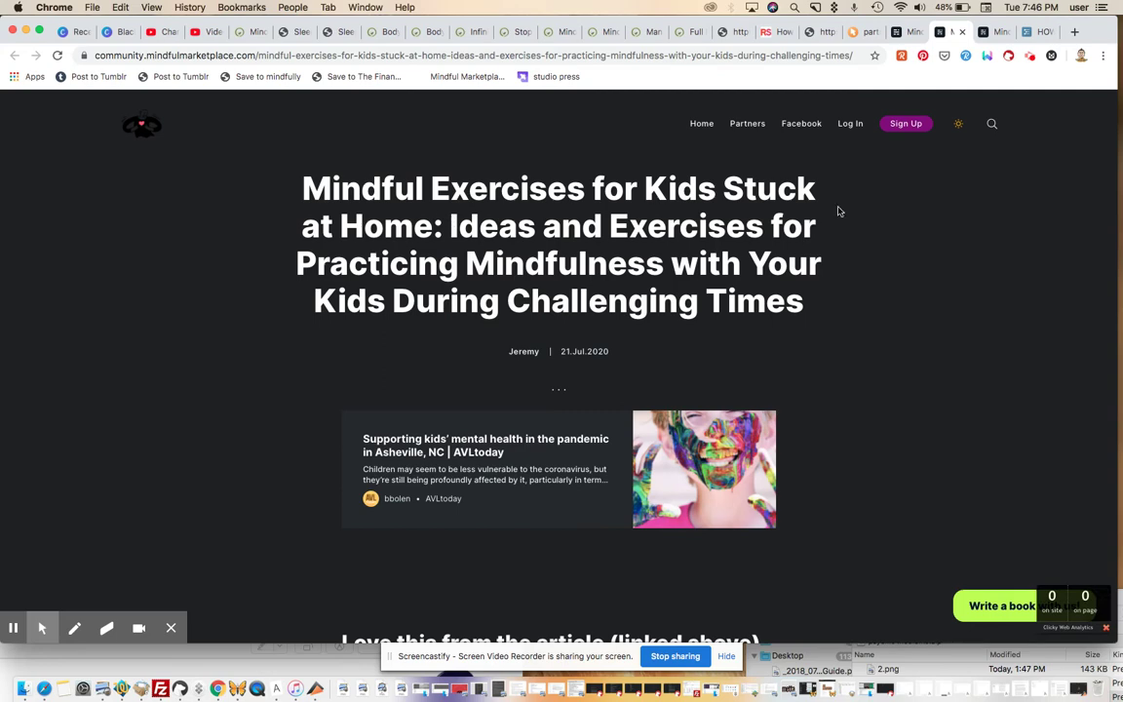
scroll(841, 202, "down", 5)
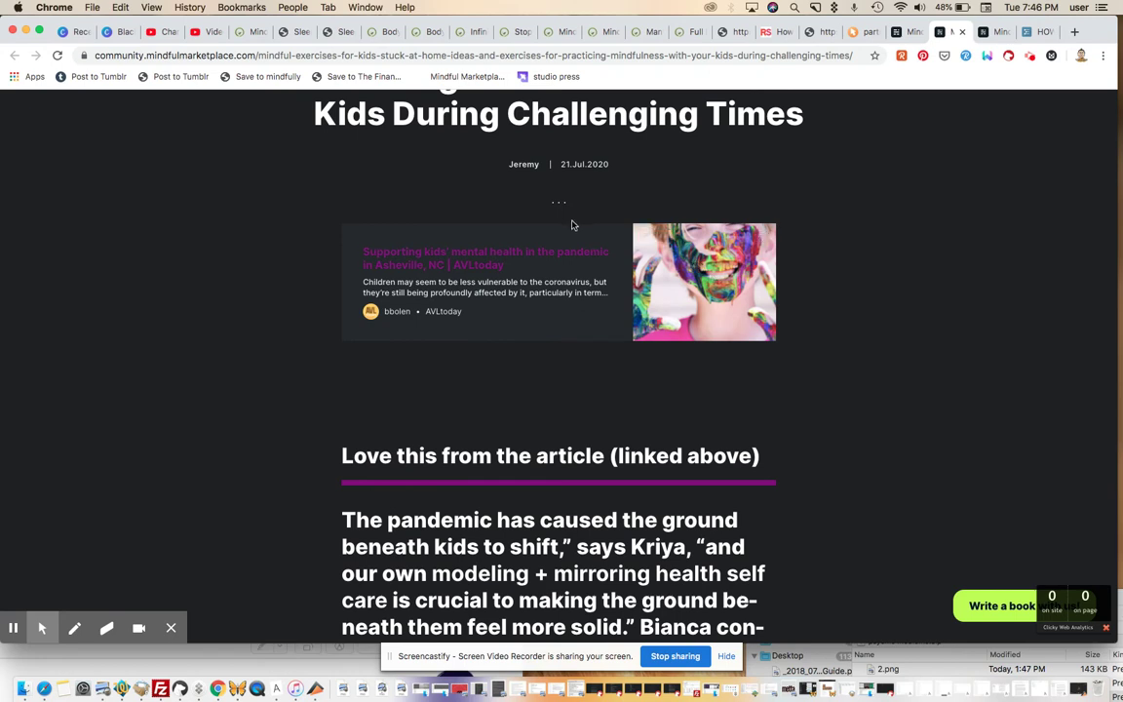
scroll(964, 318, "down", 10)
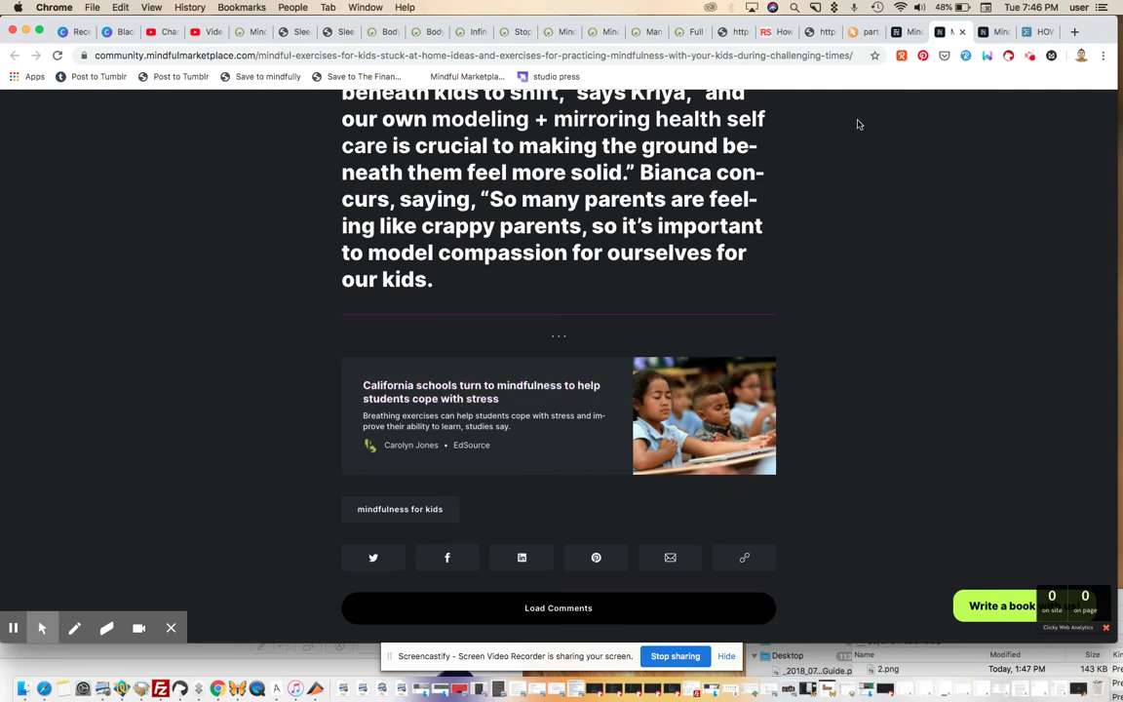
left_click(903, 37)
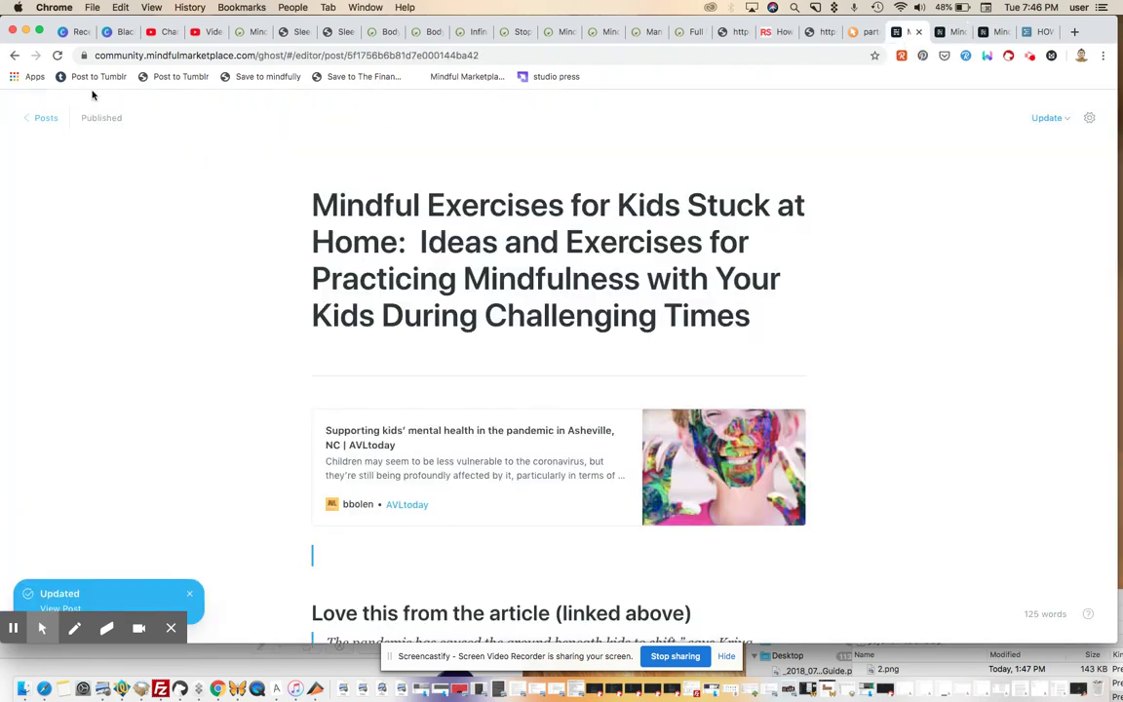
Create a new post titled 'Mindfulness and Back to School Anxiety'
left_click(39, 116)
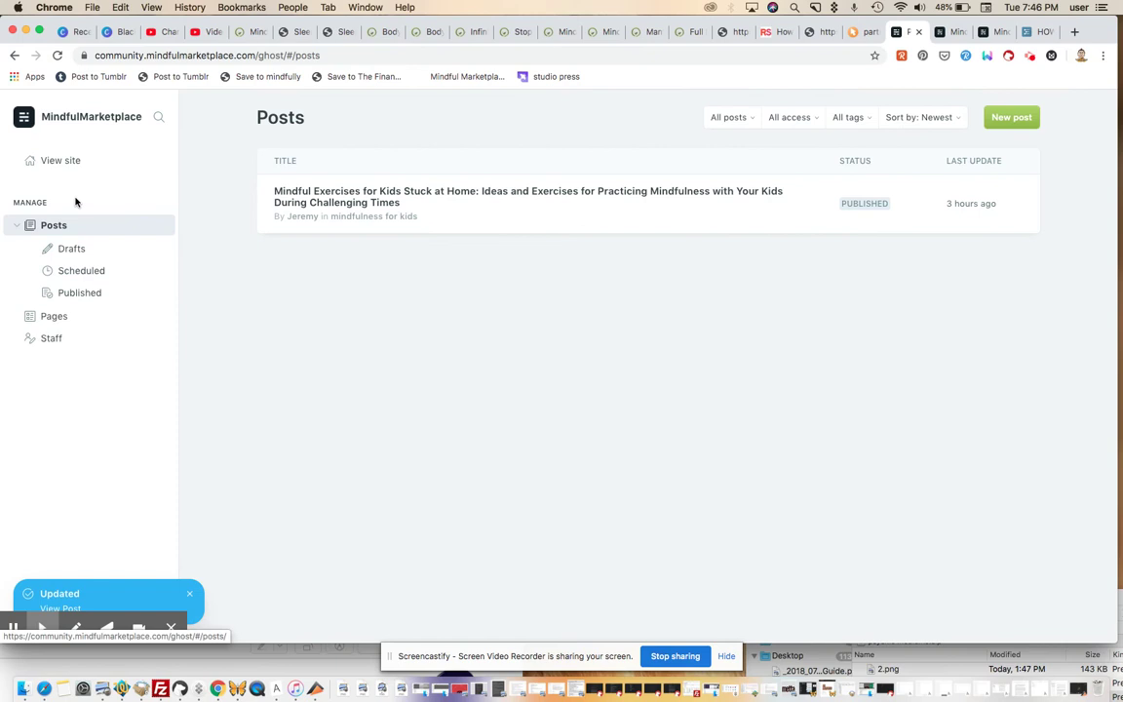
left_click(151, 228)
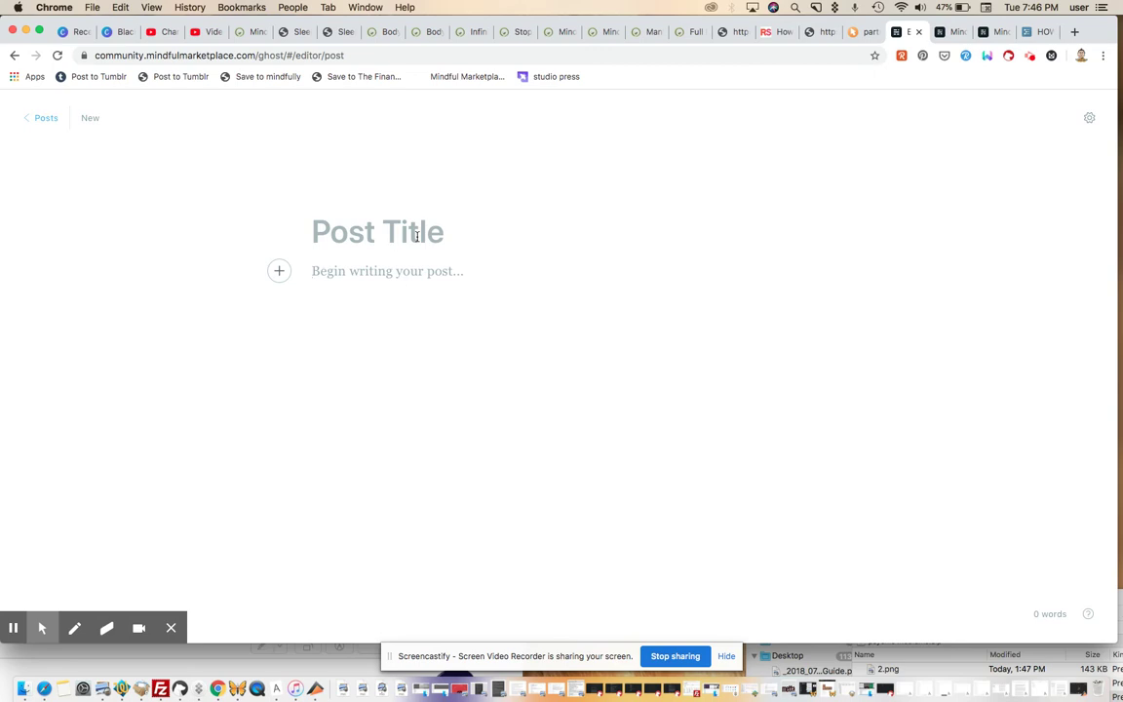
left_click(416, 236)
type("Mindfulness and ")
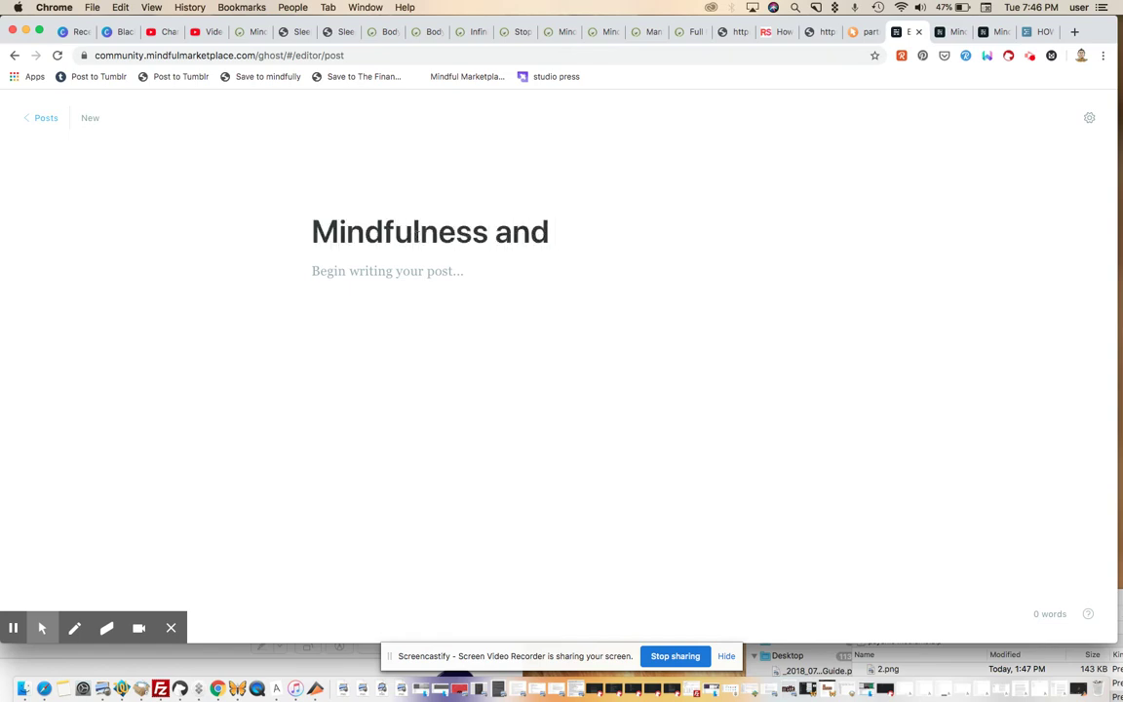
type("Back to Schoo")
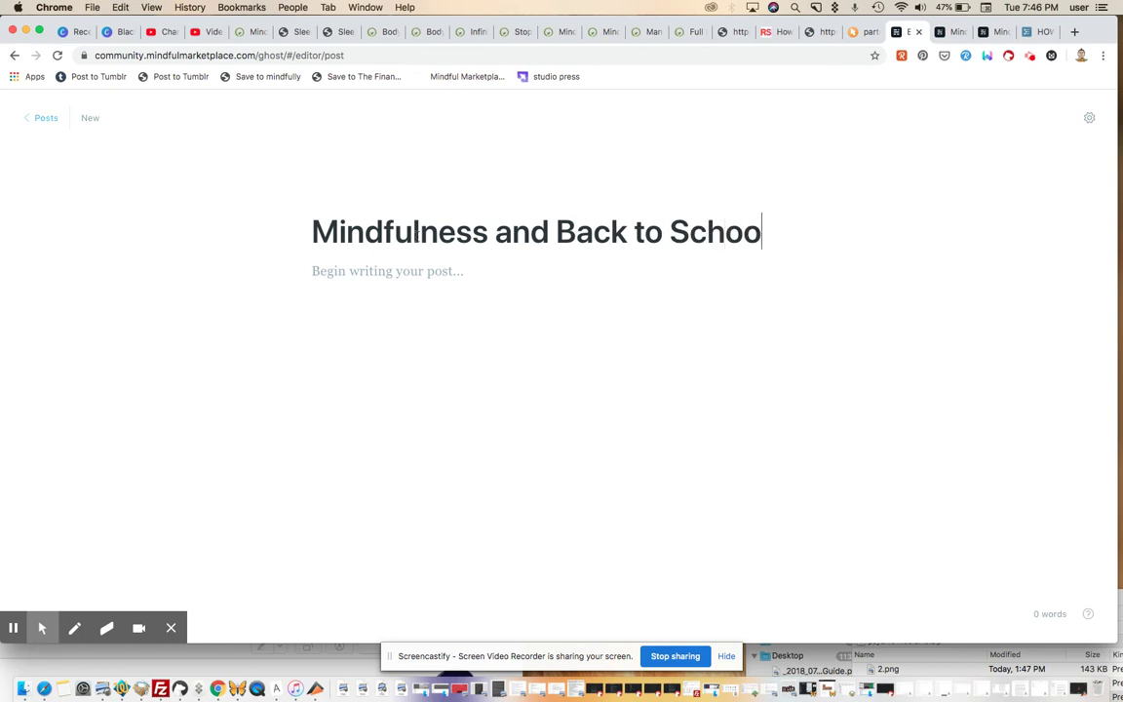
type("l Axniety")
key("BackSpace")
key("BackSpace")
key("BackSpace")
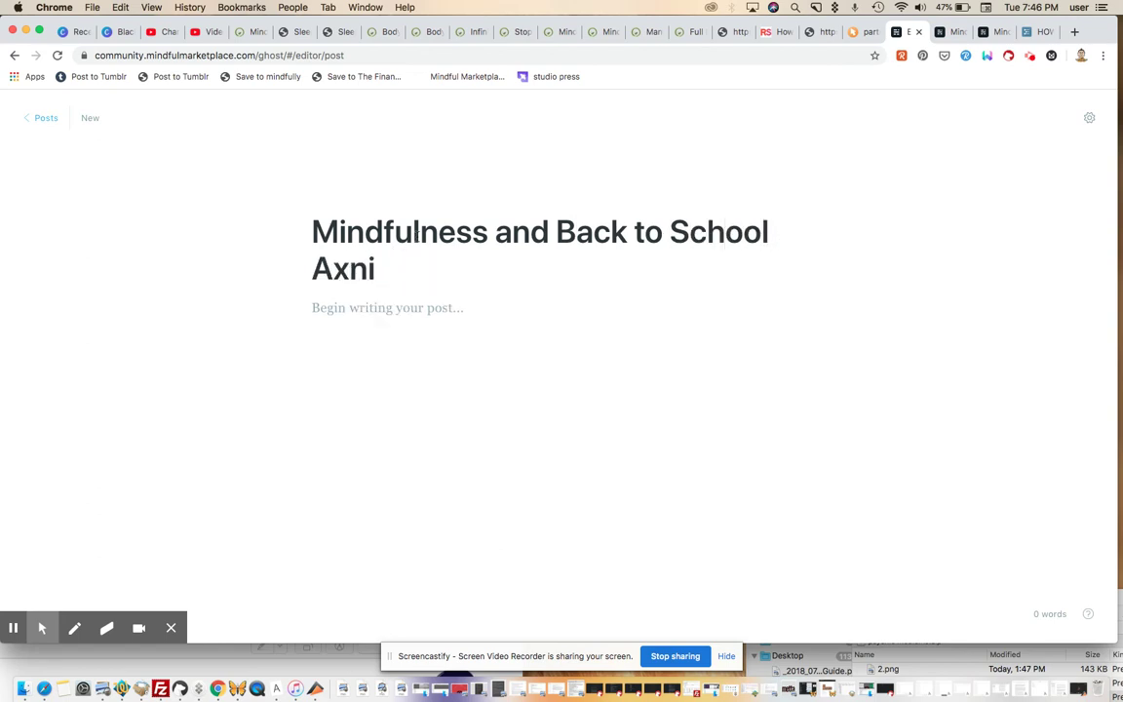
key("BackSpace")
key("BackSpace")
key("BackSpace")
type("nxiety")
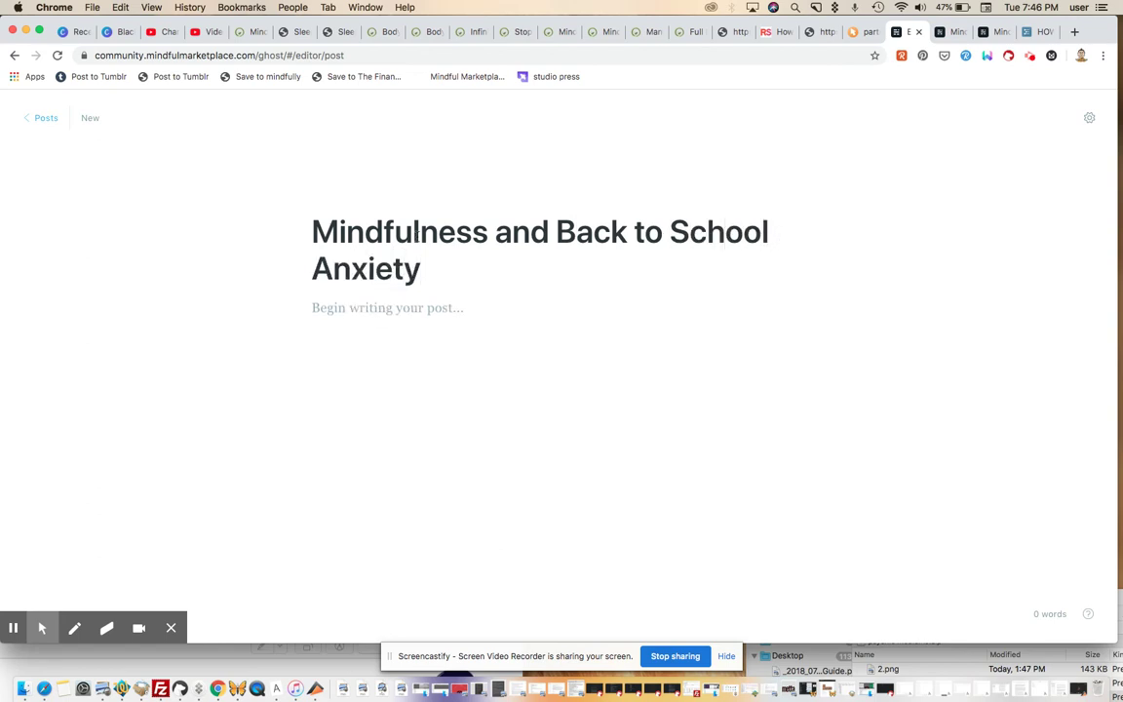
Insert a divider card below the post title
mouse_move(333, 298)
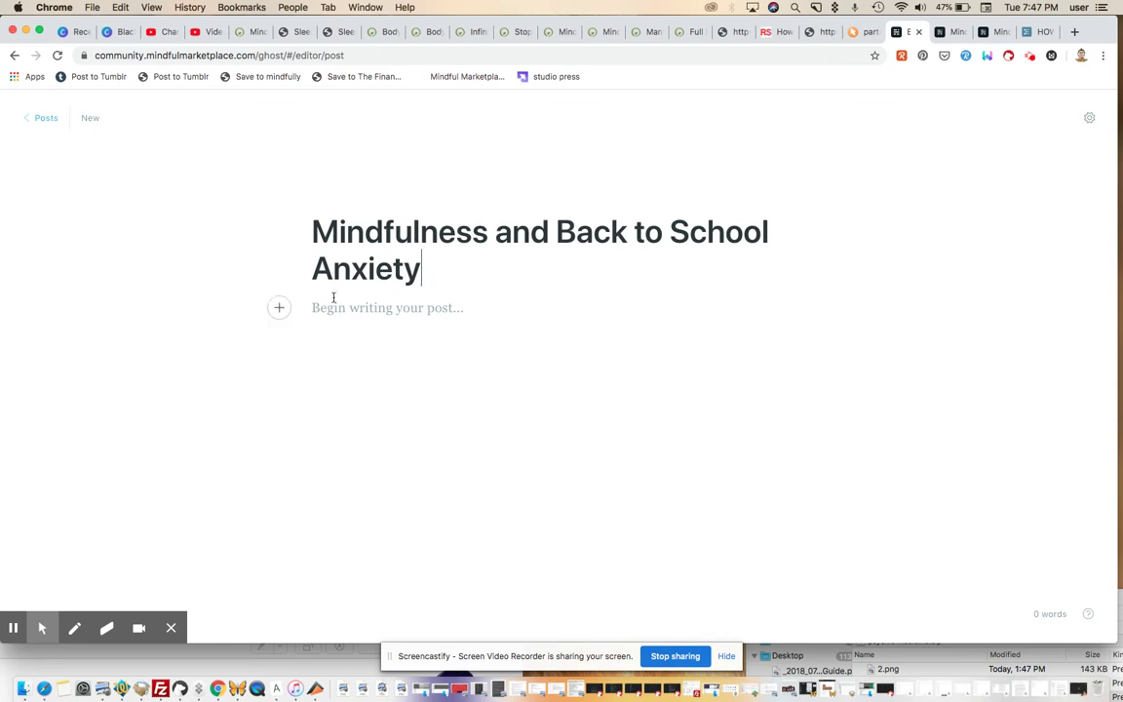
left_click(278, 310)
left_click(280, 308)
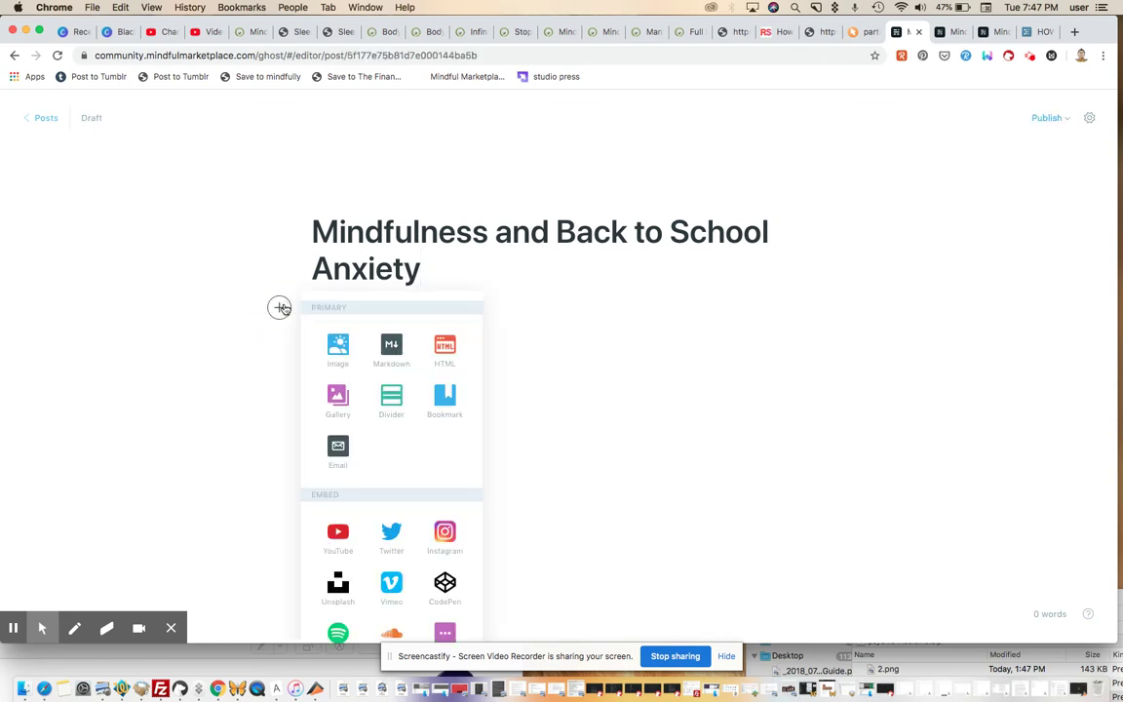
left_click(405, 395)
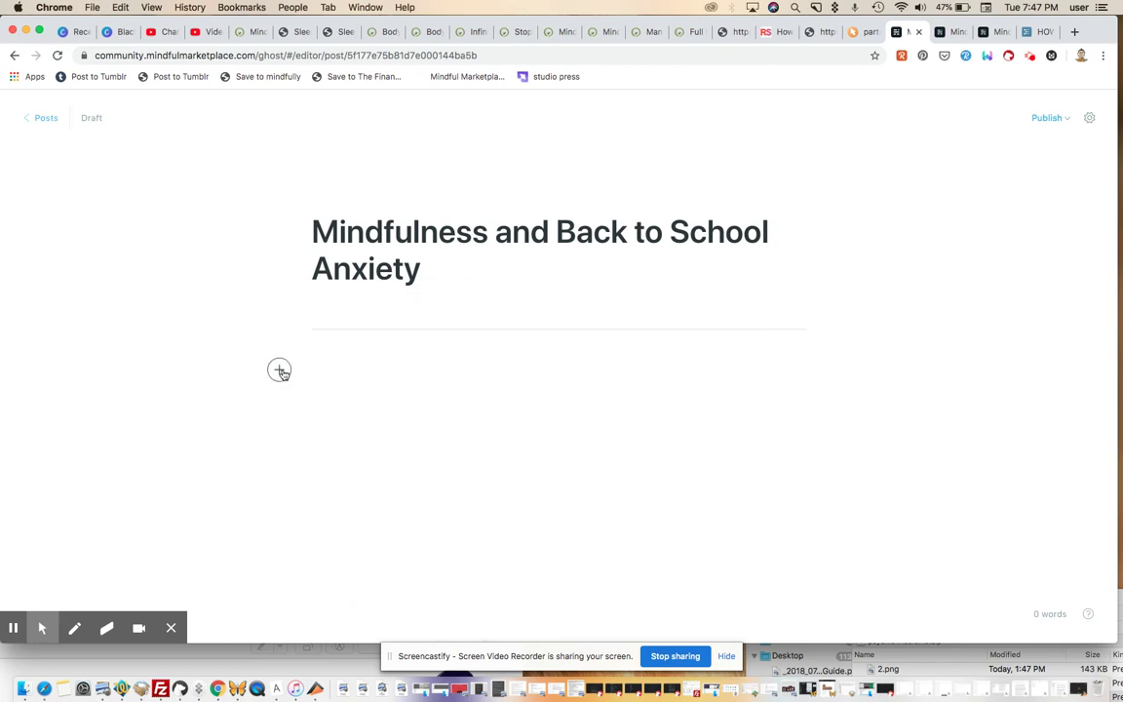
Add a bookmark card for the Real Simple article URL, with an empty paragraph below
left_click(279, 371)
left_click(445, 454)
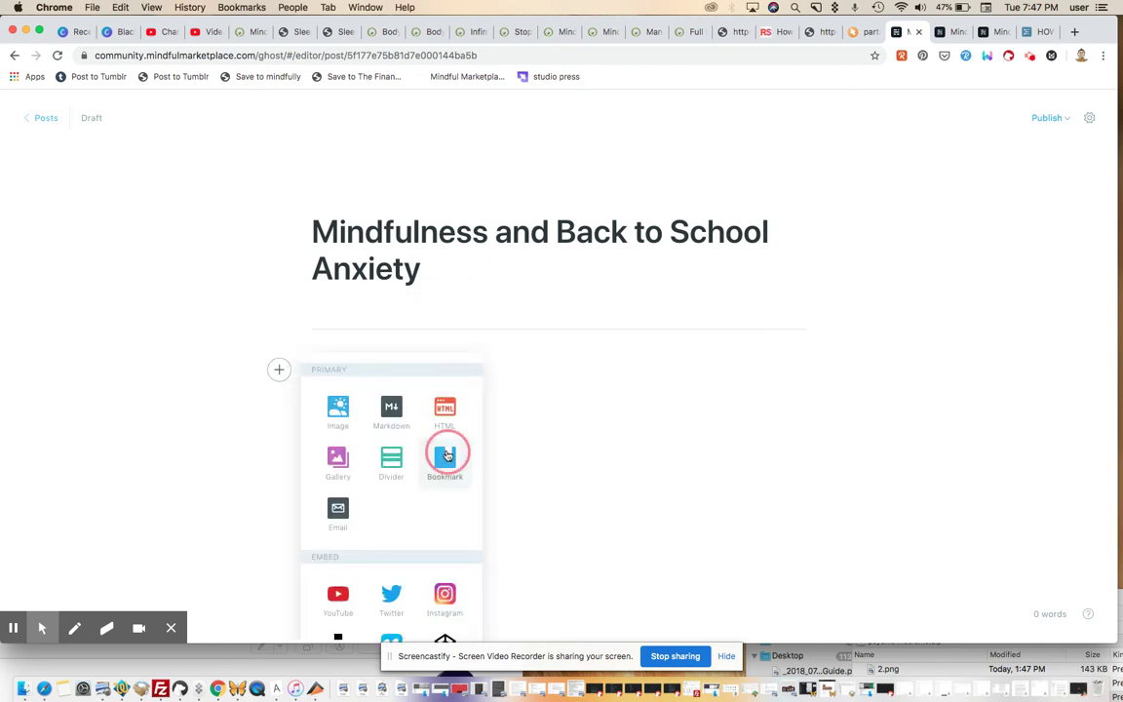
type("https://www.realsimple.com/health/mind-mood/stress/manage-back-to-school-stress-coronavirus")
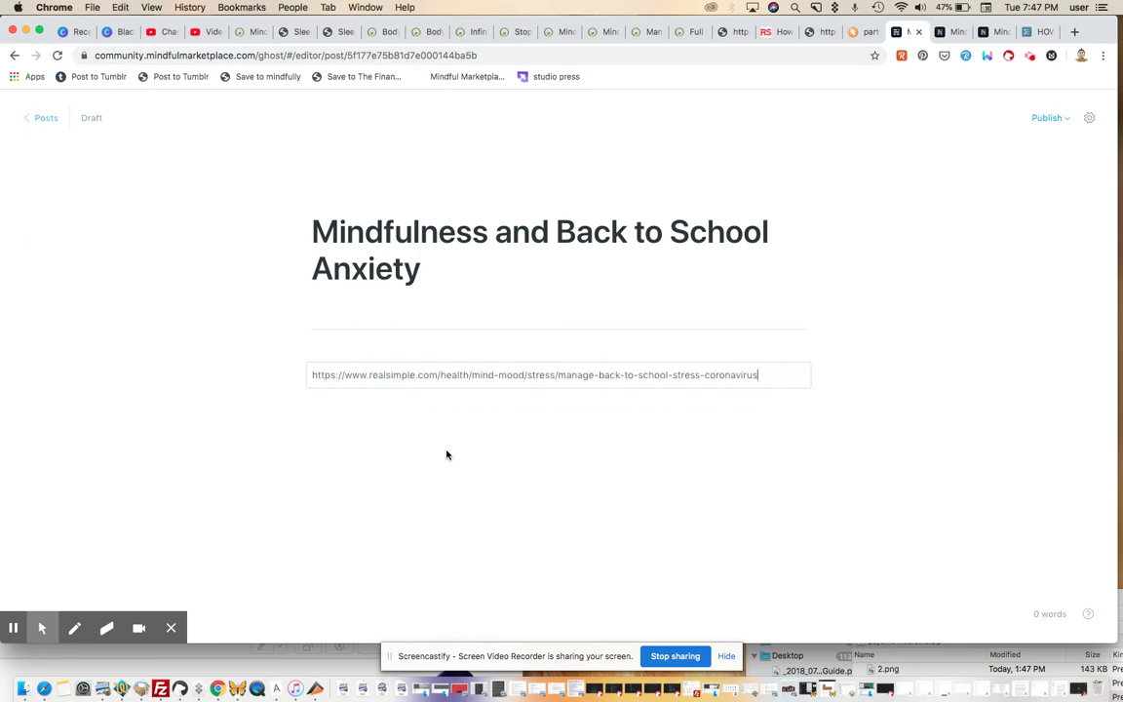
key("Return")
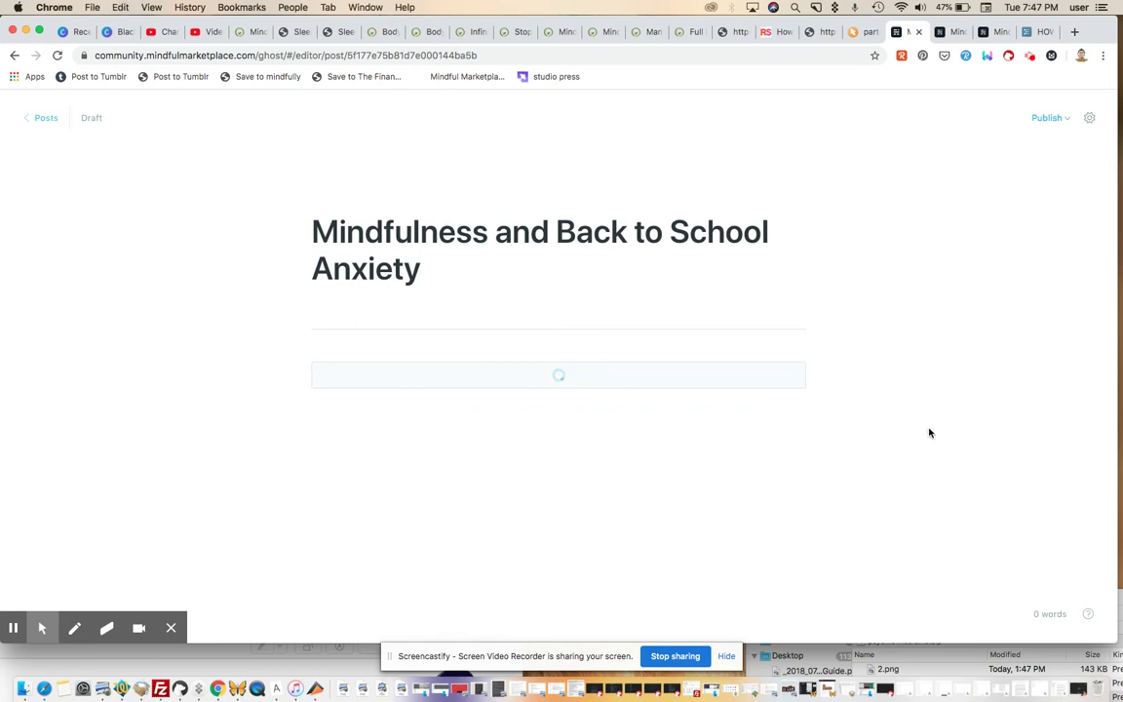
left_click(929, 432)
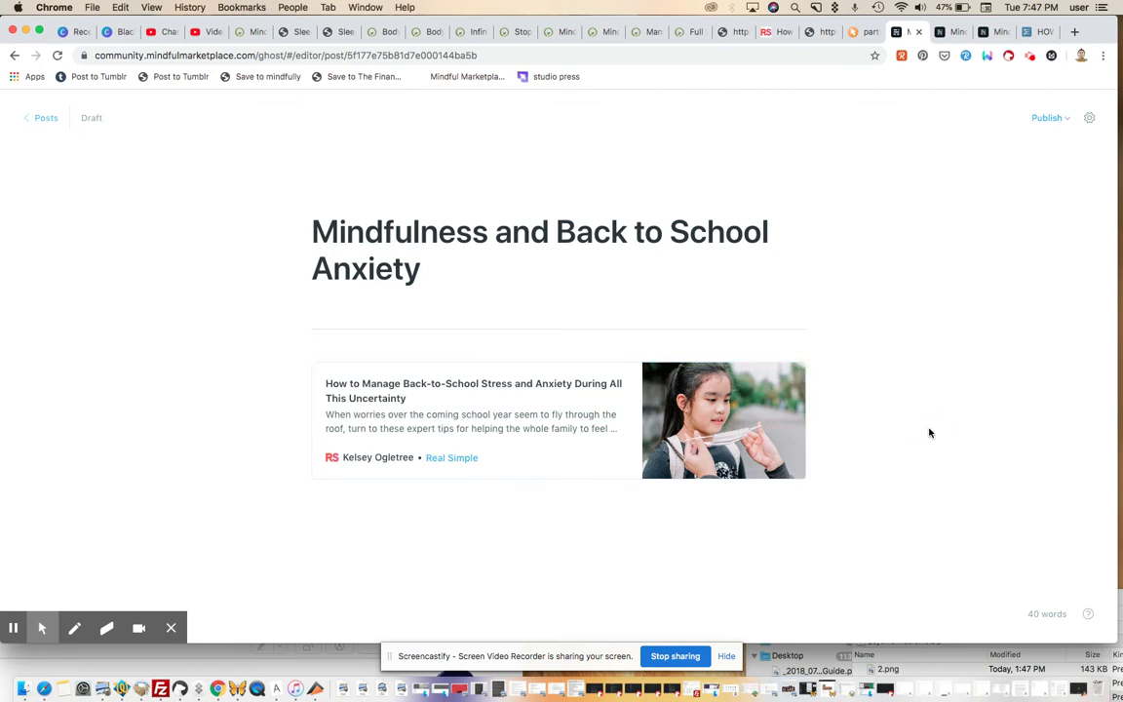
left_click(366, 514)
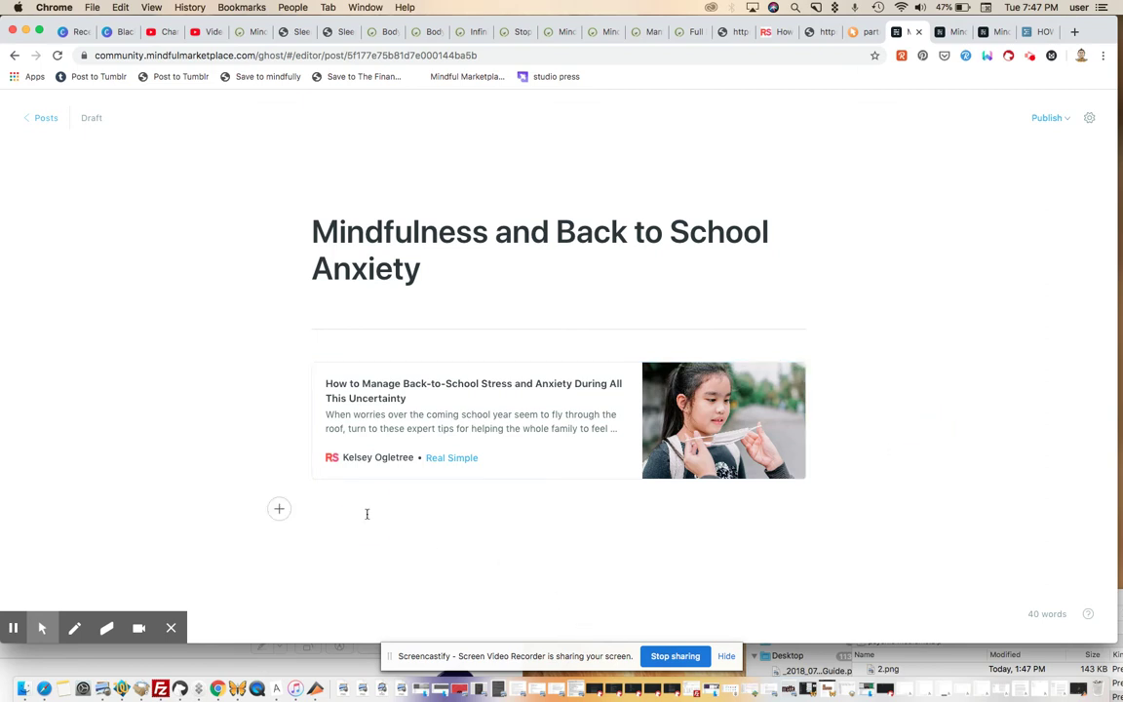
left_click(277, 509)
left_click(546, 552)
Write commentary asking about kids returning in the Fall and "back to school" anxiety in the Covid era
type("Have kids going back to sch")
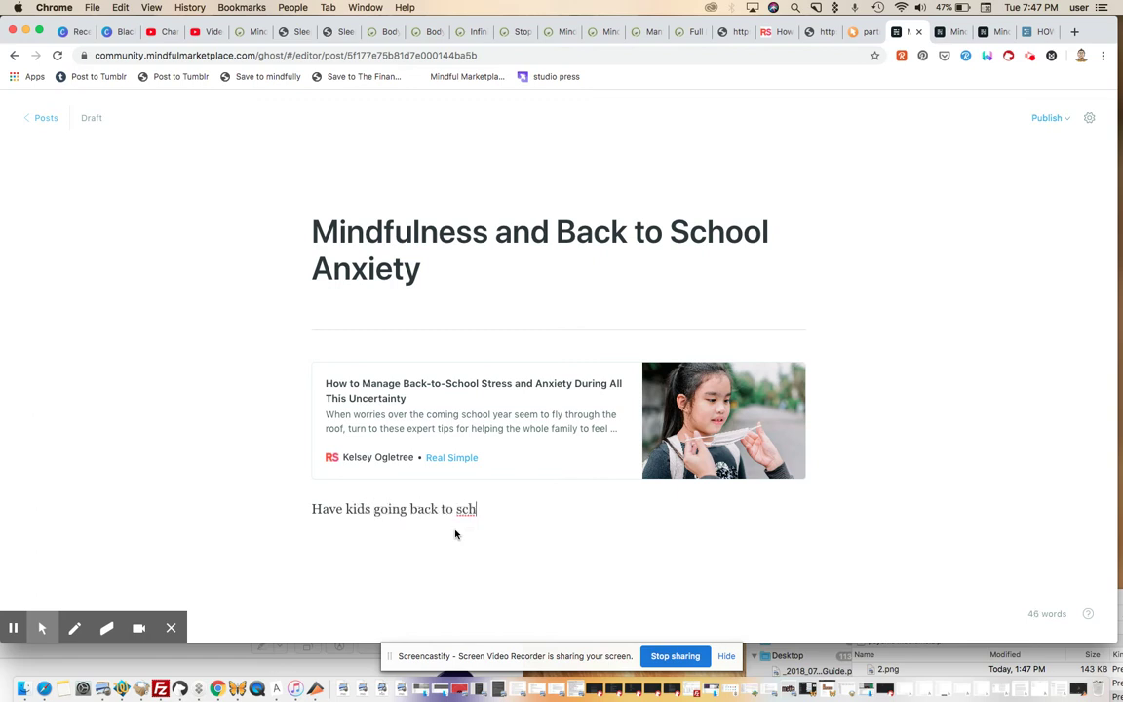
type("ool in the fa")
key("BackSpace")
key("BackSpace")
type("Fall?  A ")
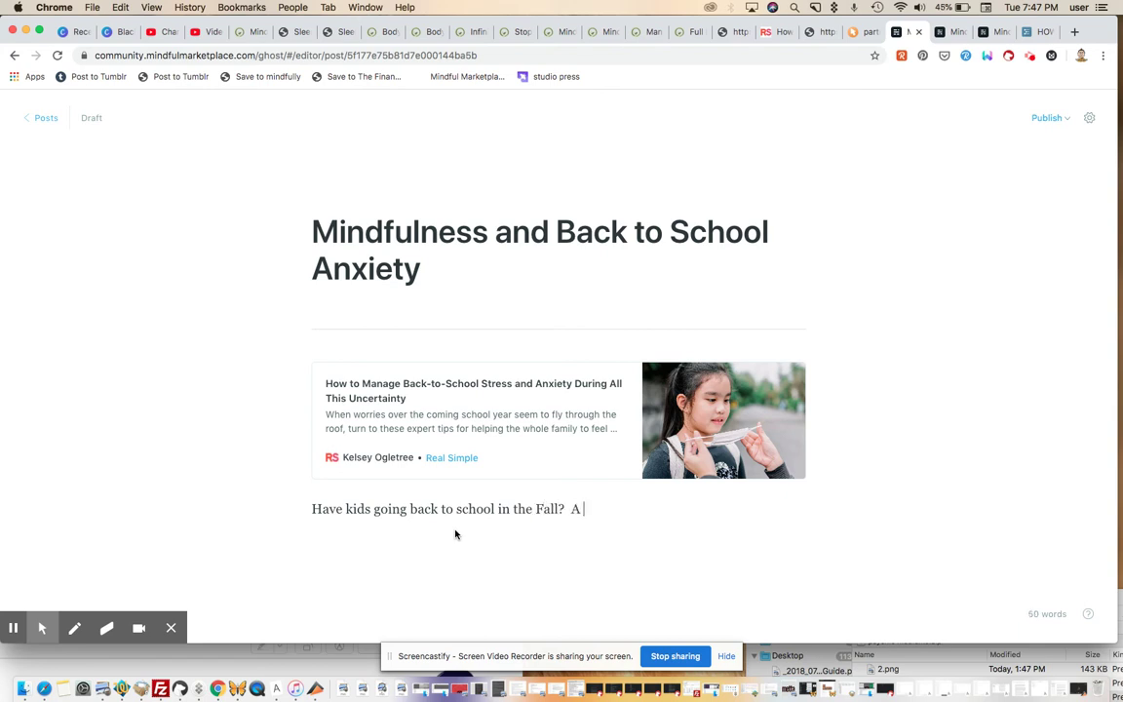
type("gre")
key("BackSpace")
key("BackSpace")
key("BackSpace")
type("quick look at how to help you ")
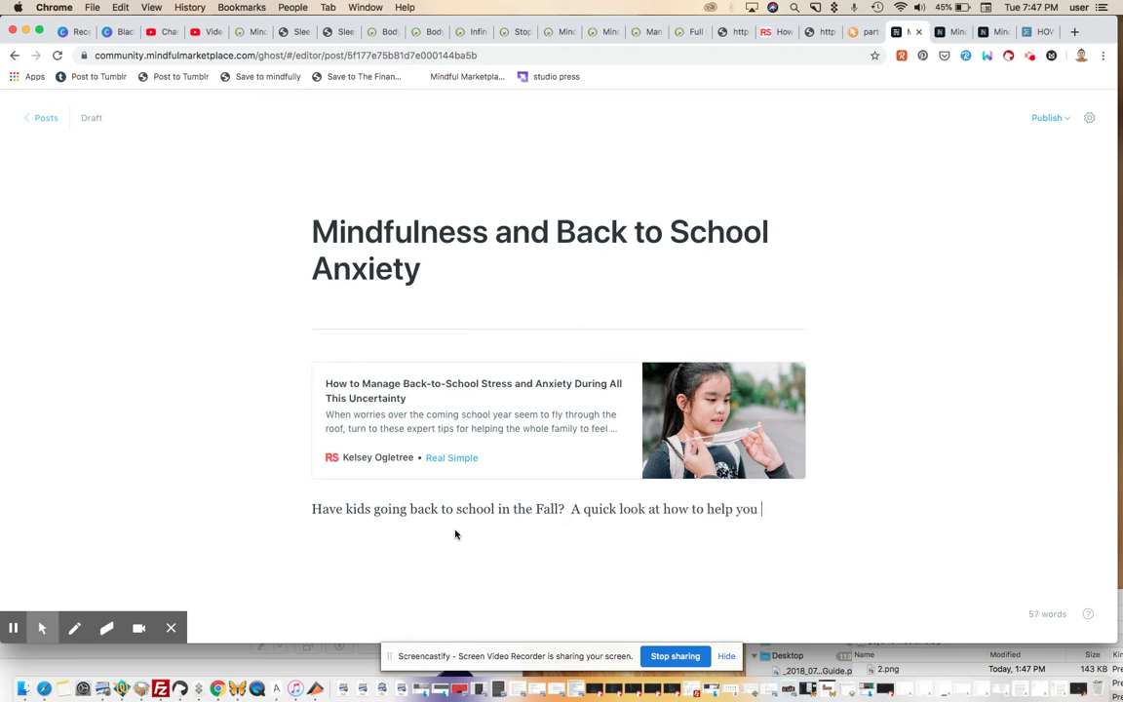
type("children ma")
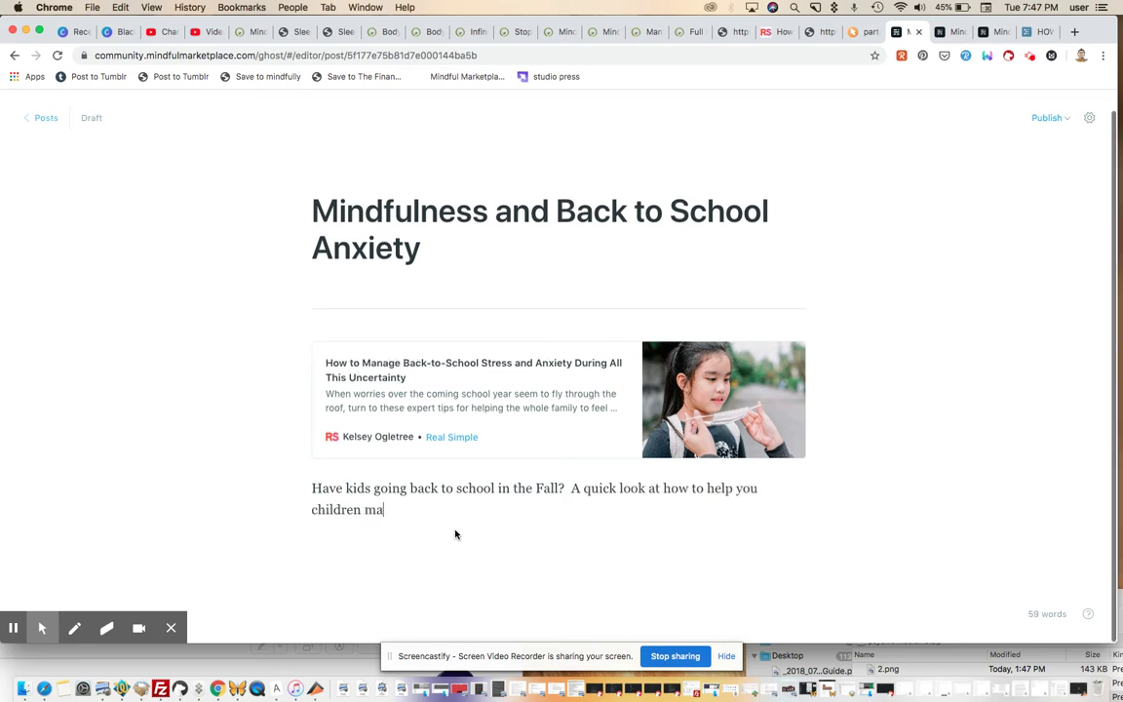
type("nage anx")
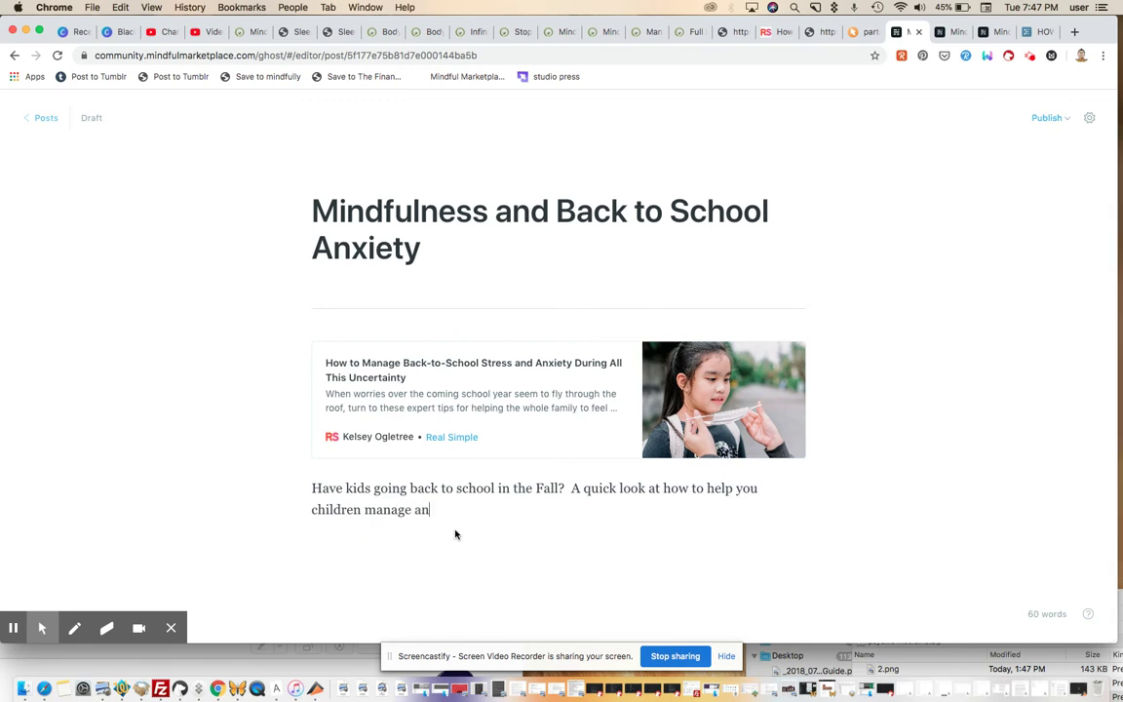
key("BackSpace")
key("BackSpace")
key("BackSpace")
type("\"back to school\" axnieyt")
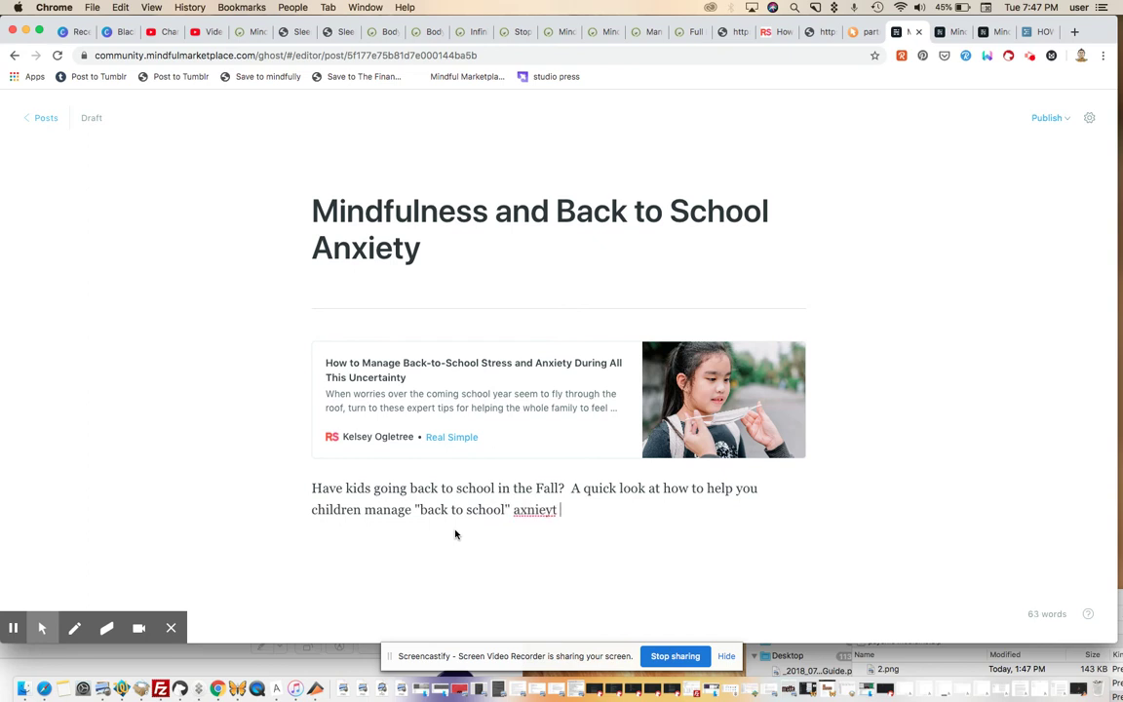
key("BackSpace")
key("BackSpace")
key("BackSpace")
key("BackSpace")
key("BackSpace")
key("BackSpace")
key("BackSpace")
key("BackSpace")
type("anxiety in the o")
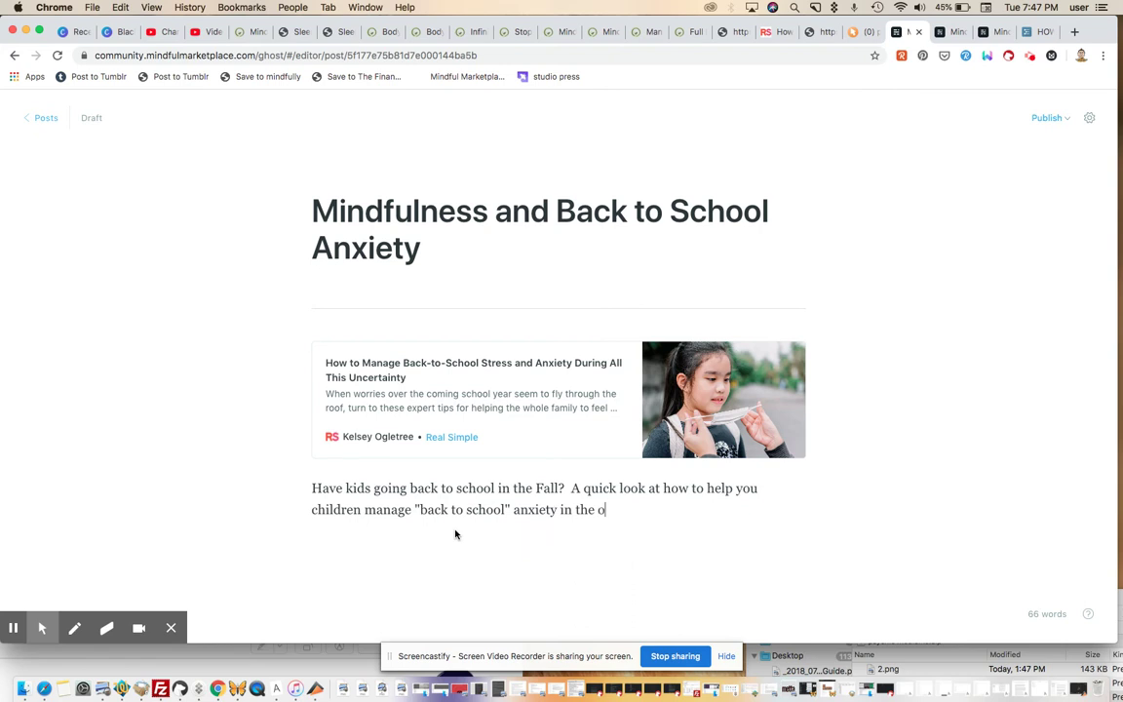
key("BackSpace")
type("Covid era.")
Correct 'you' to 'your', end with 'Link above.', and start a new paragraph
left_click(757, 487)
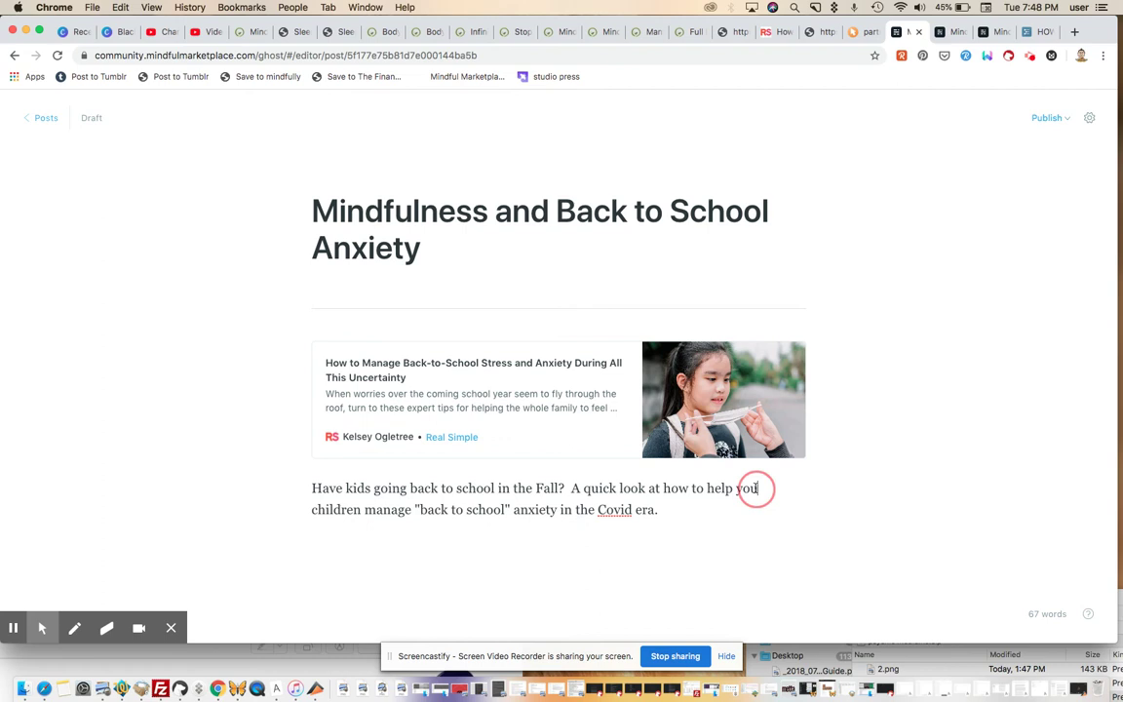
type("r")
left_click(687, 509)
type("Link above.")
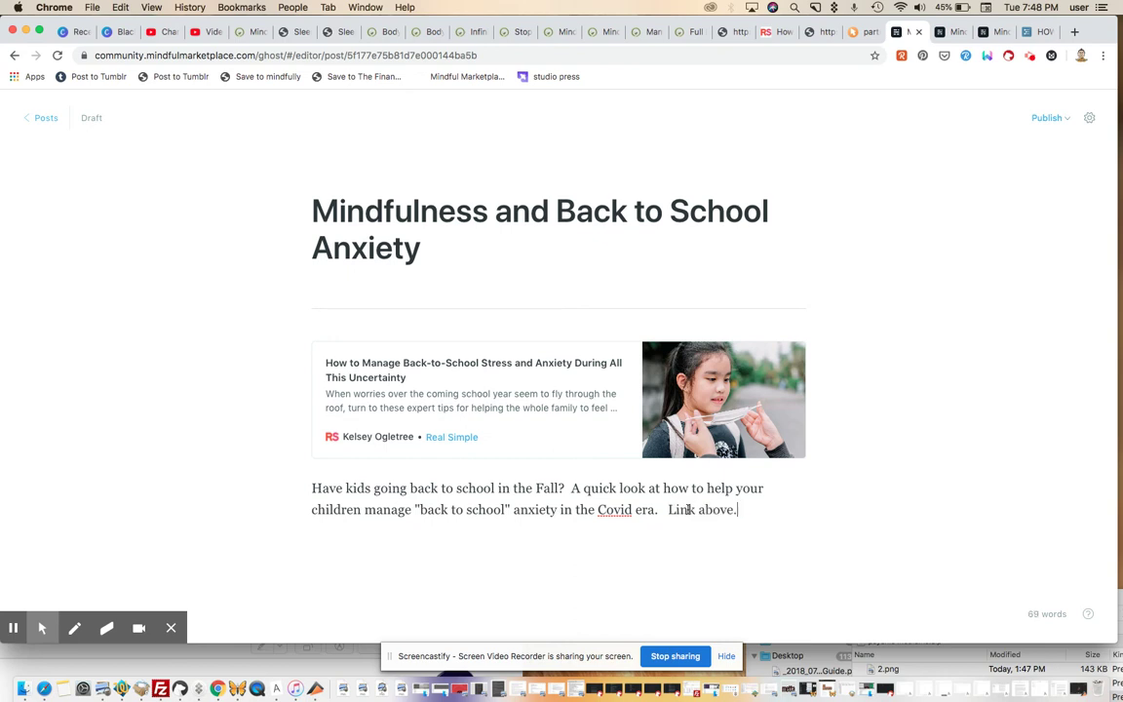
key("Return")
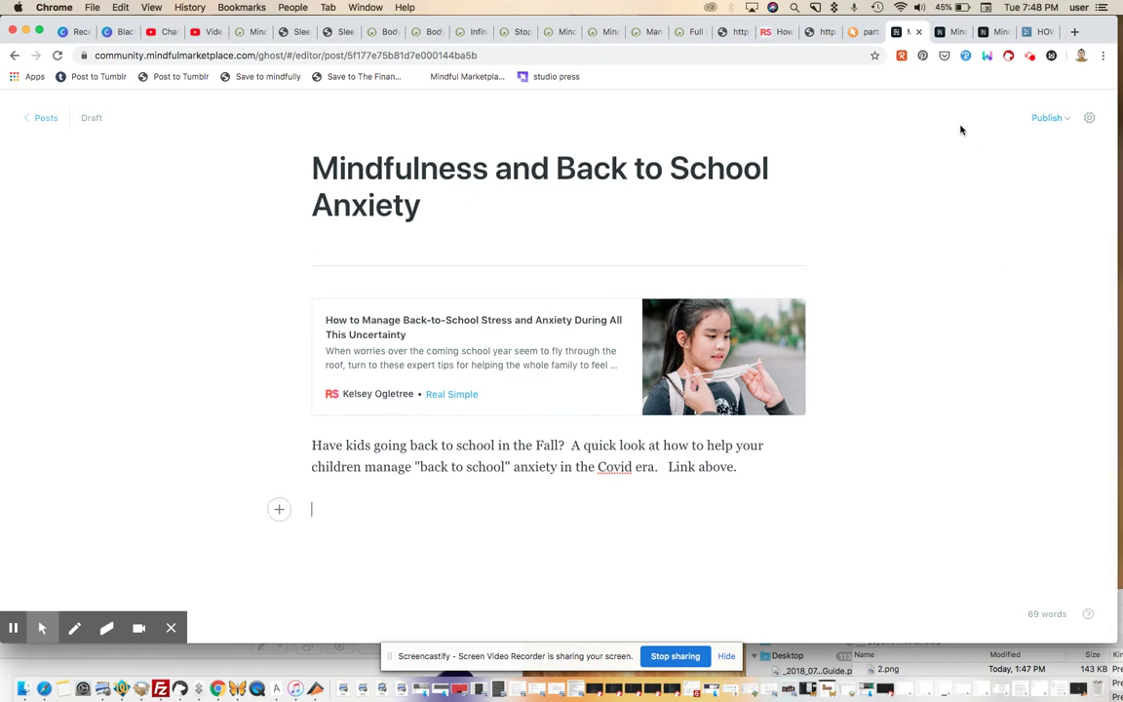
Return to the Google News results, open the Education Week 'Mindfulness for Teachers' article, and select its URL
left_click(777, 33)
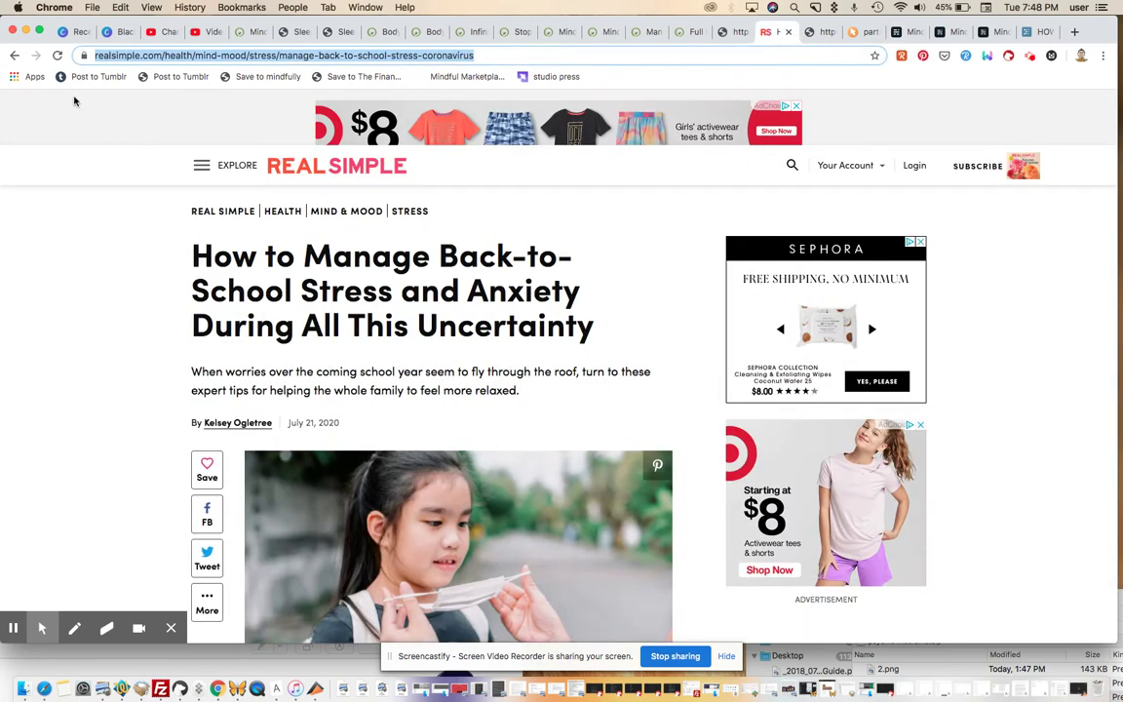
left_click(15, 56)
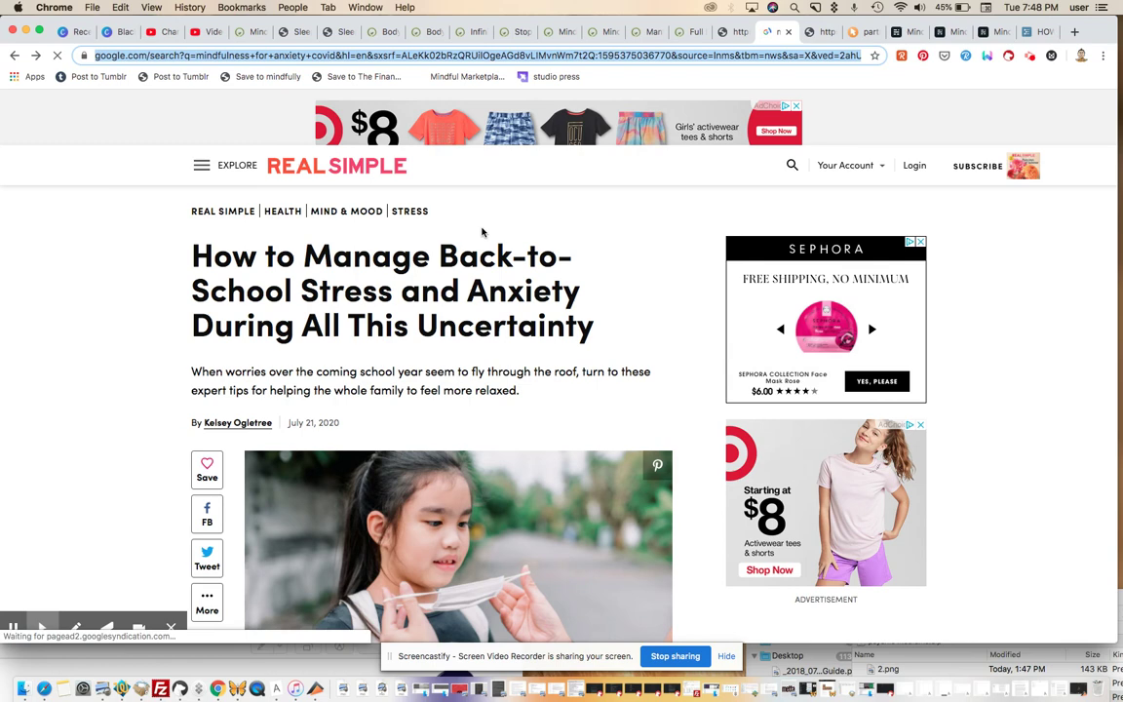
key("super+v")
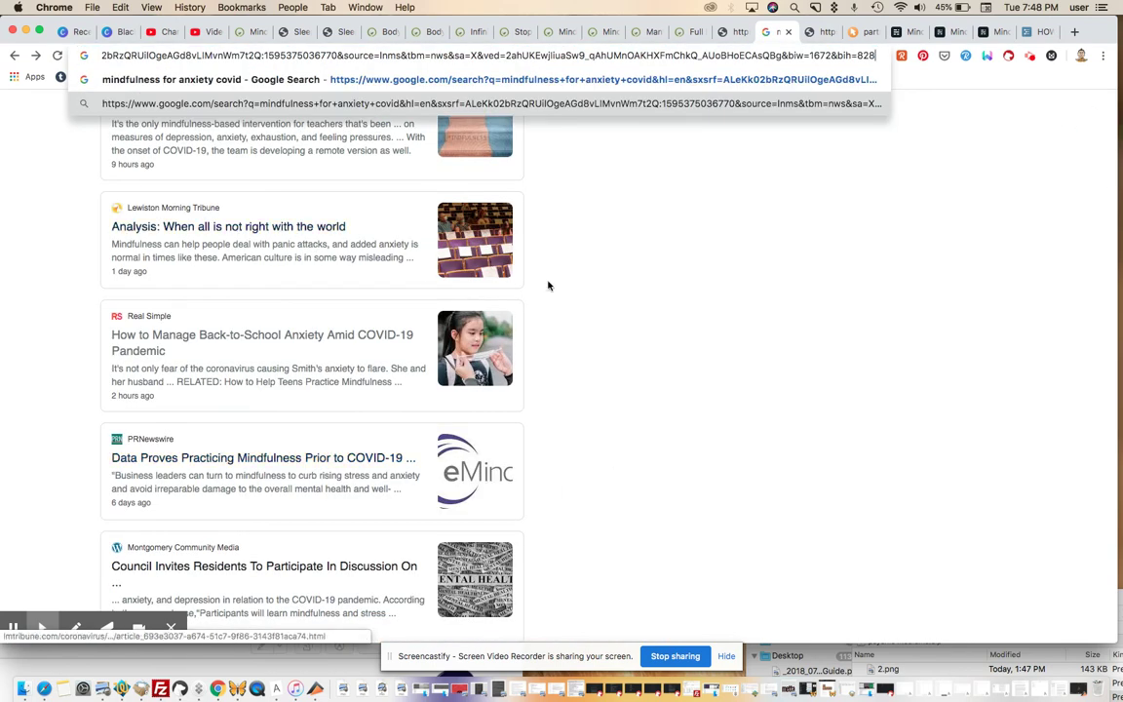
key("Return")
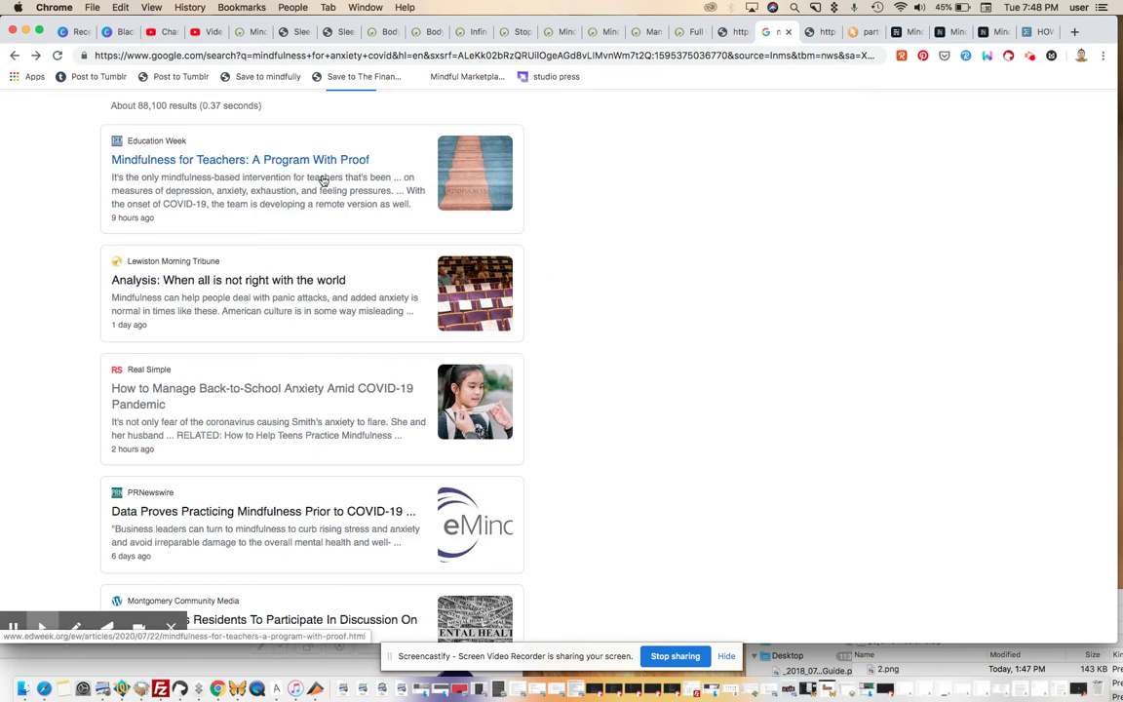
left_click(310, 161)
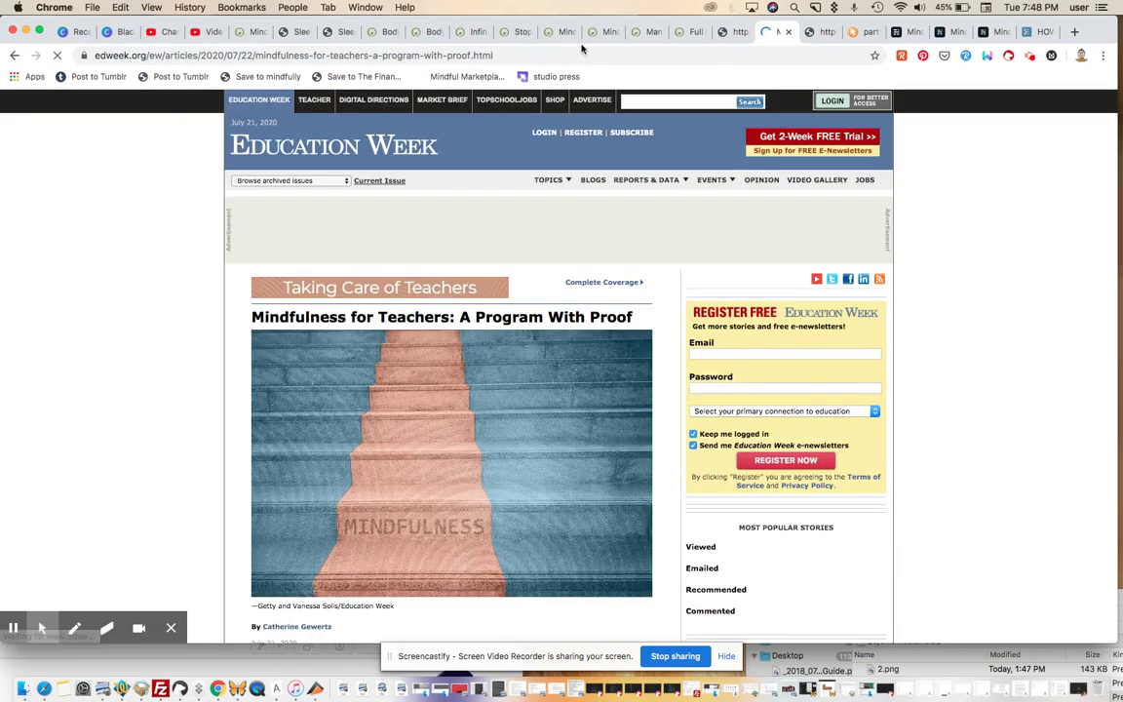
left_click(572, 48)
key("super+c")
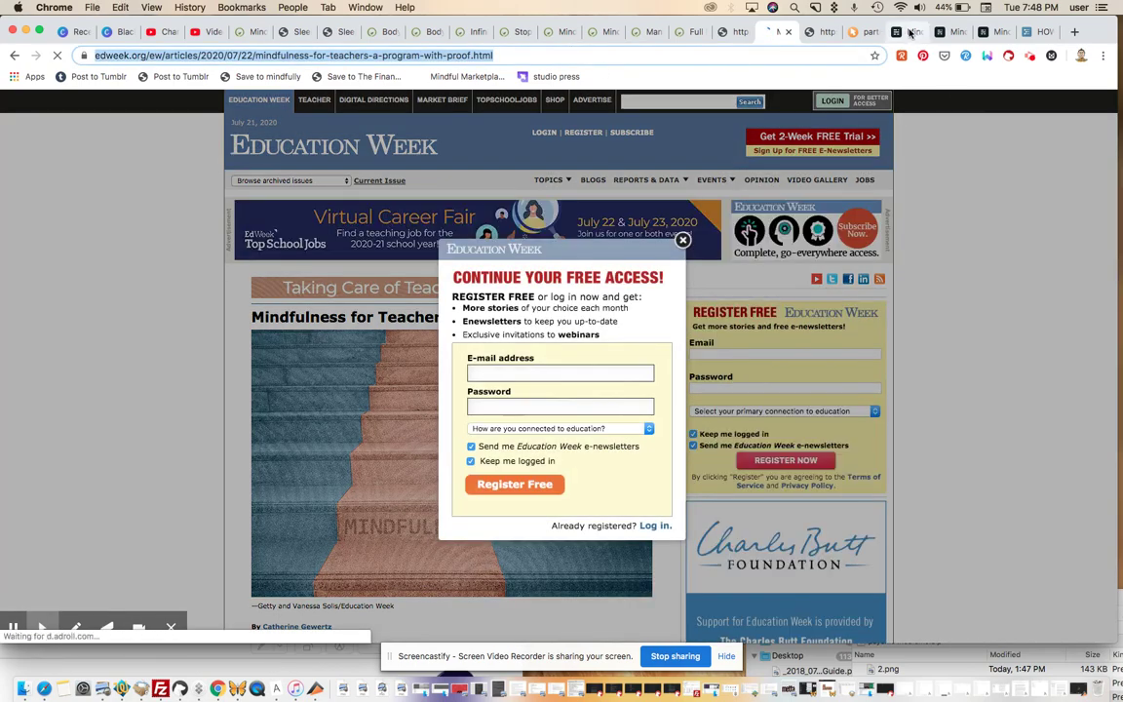
Back in the Ghost draft, add a divider below the commentary paragraph
left_click(909, 33)
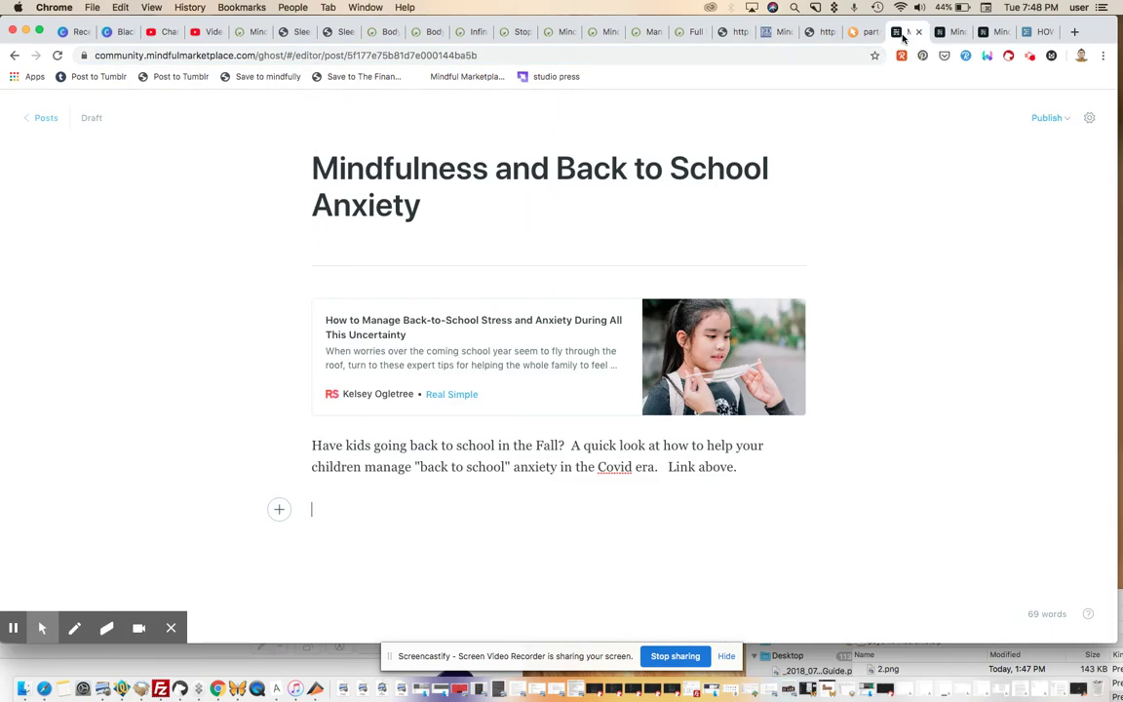
left_click(279, 509)
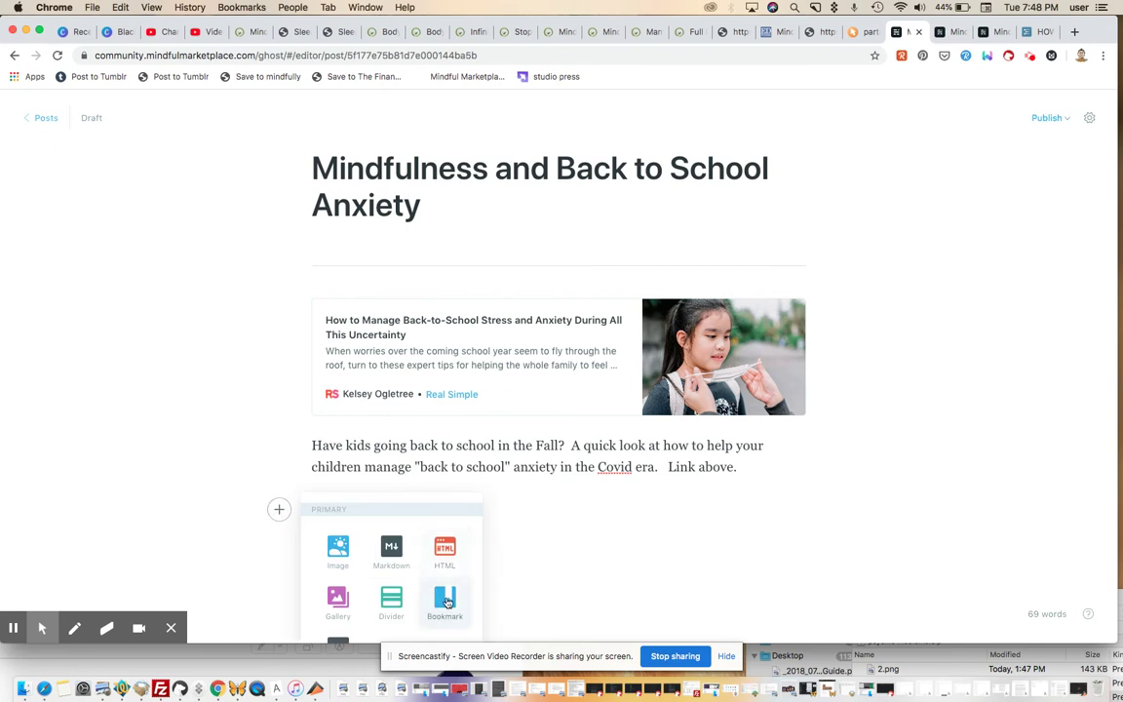
left_click(390, 596)
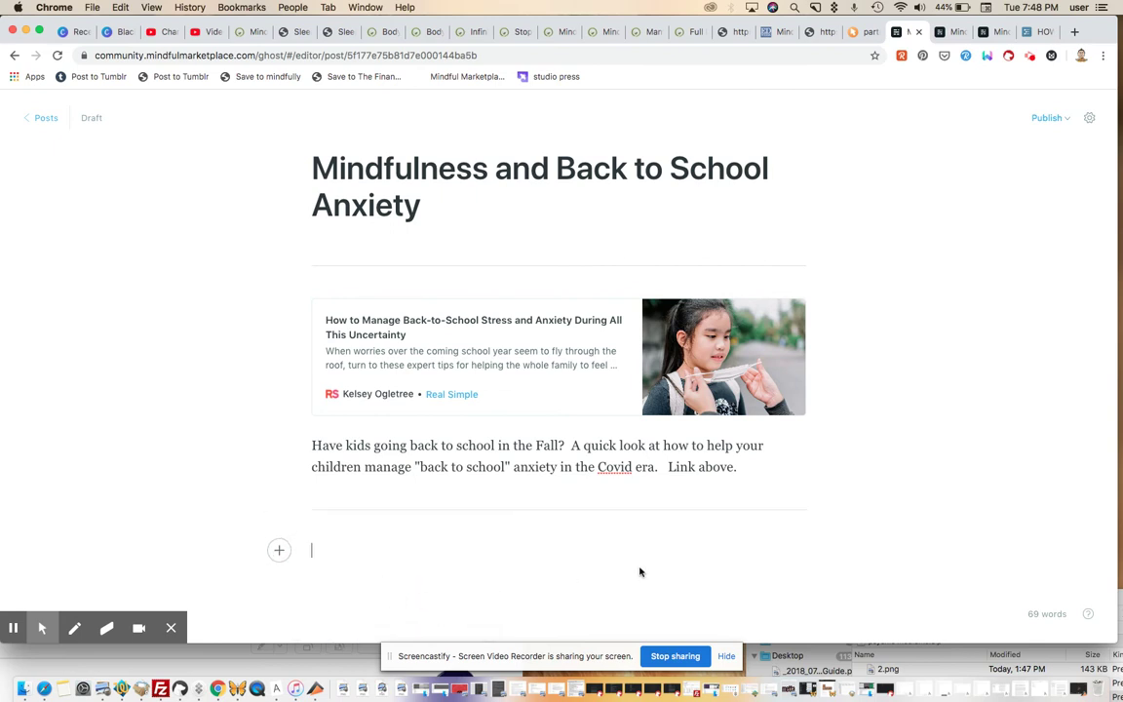
Insert a bookmark card for the pasted Education Week article URL
left_click(282, 552)
left_click(448, 634)
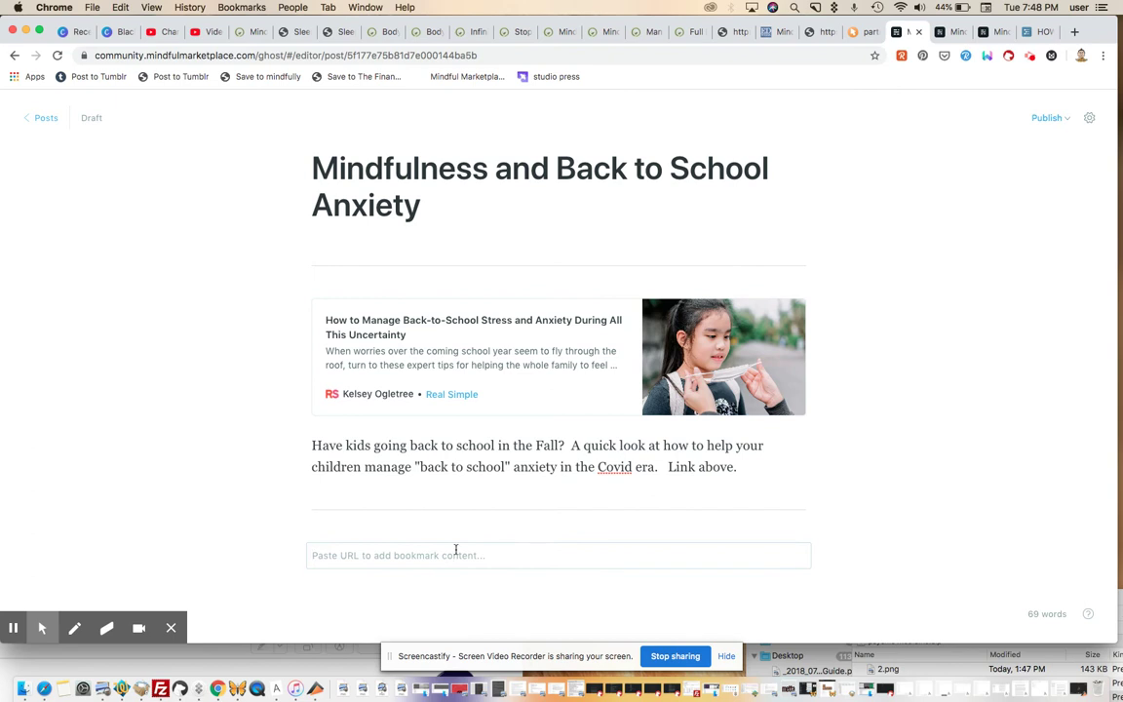
key("super+v")
key("Return")
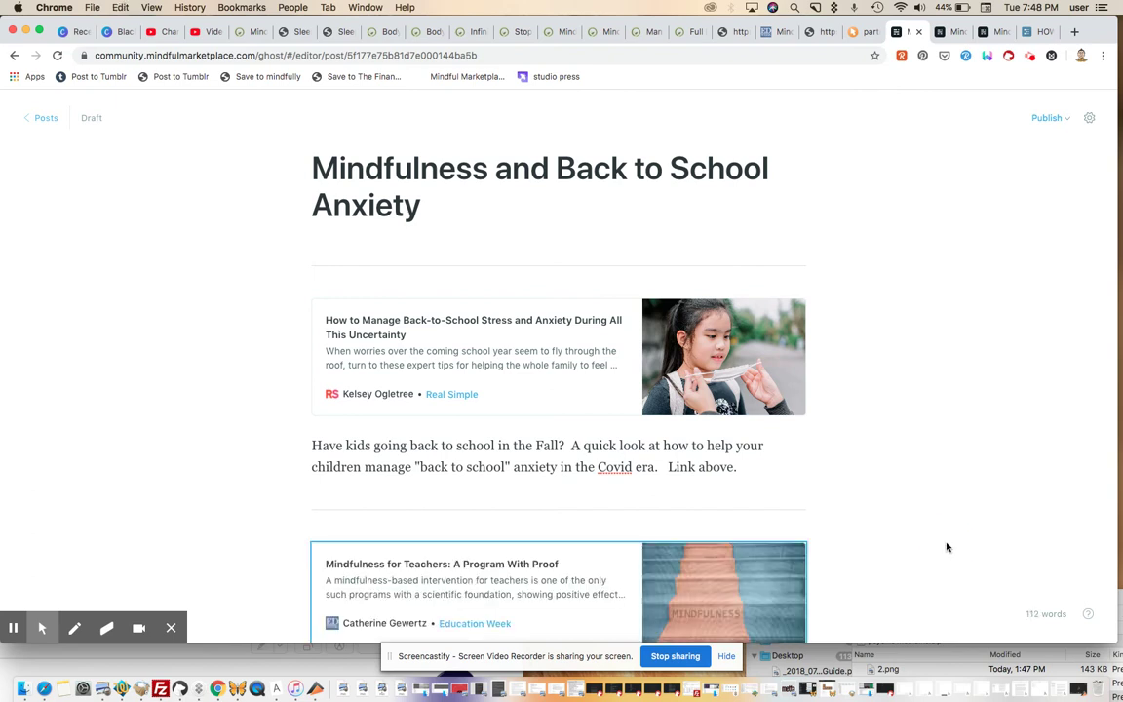
scroll(945, 546, "down", 1)
scroll(945, 546, "down", 2)
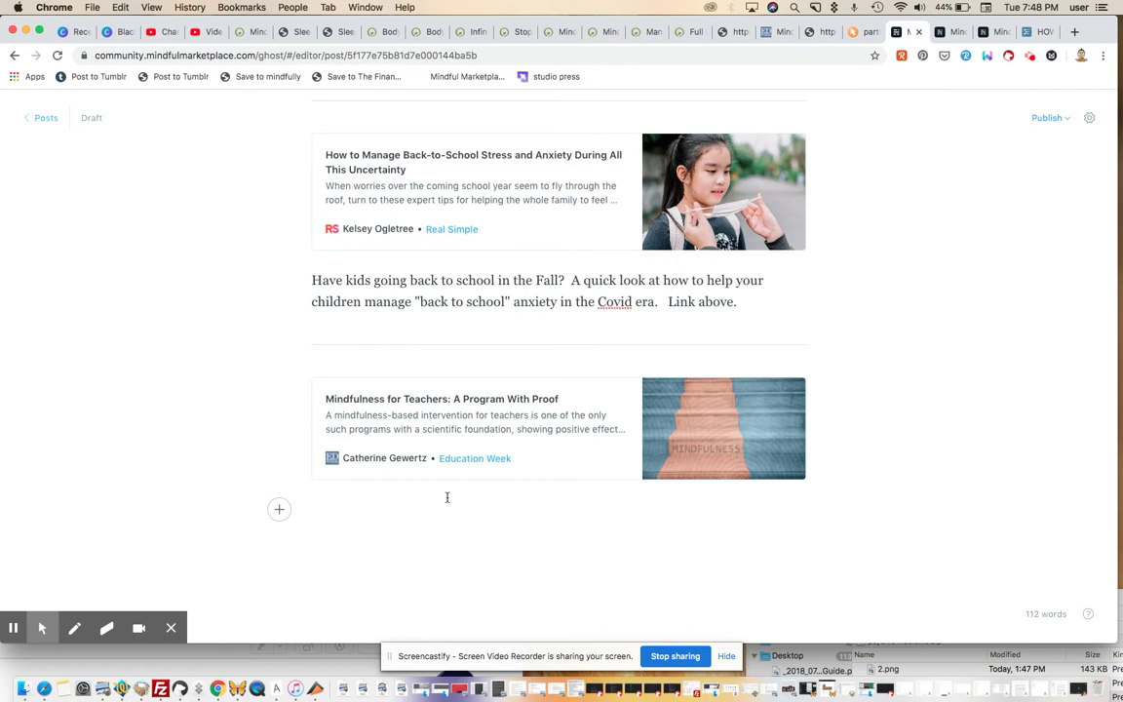
mouse_move(318, 541)
Publish the post immediately and view it on the live site
left_click(1049, 118)
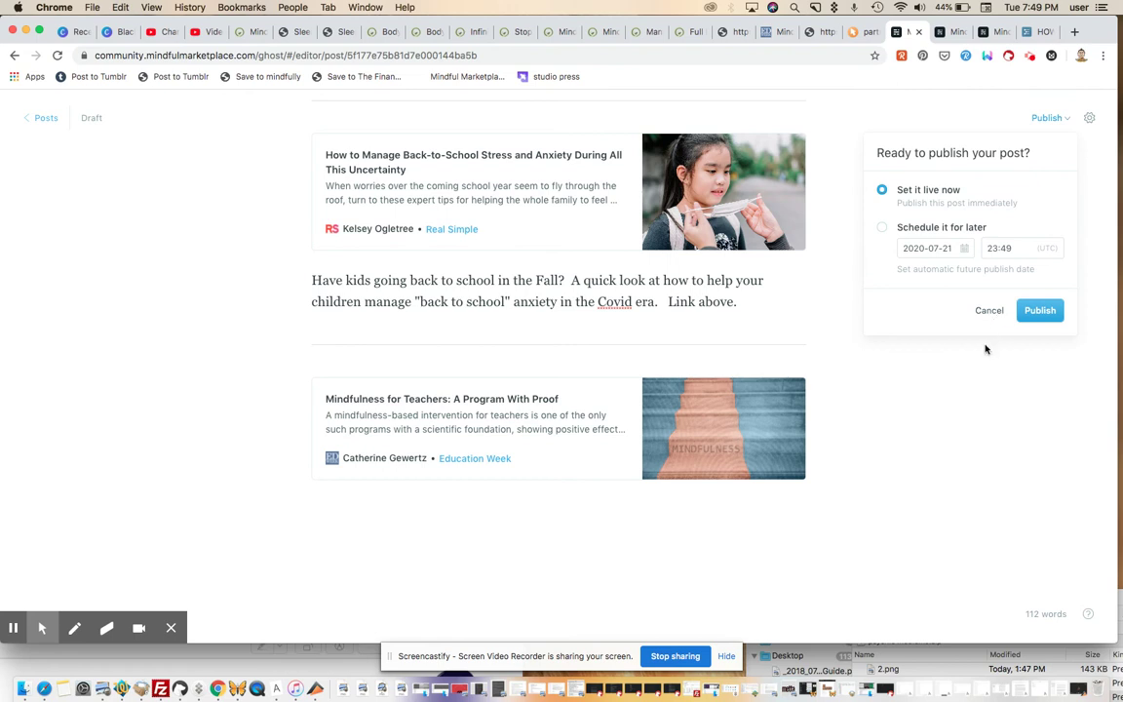
left_click(1036, 312)
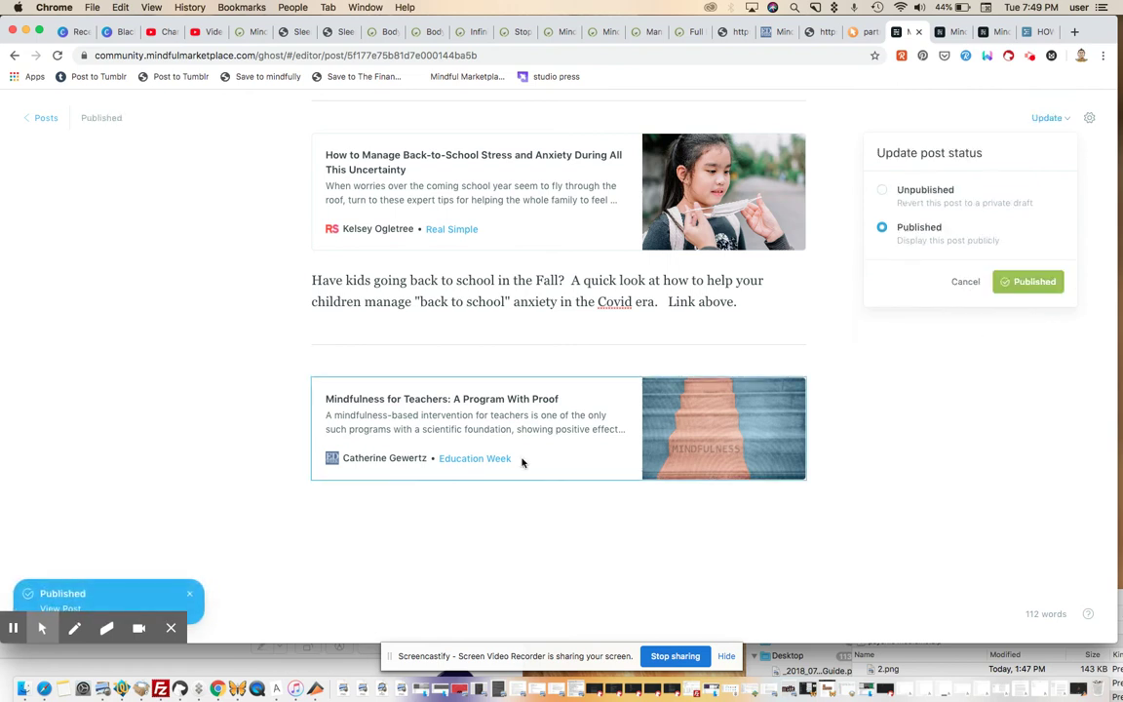
left_click(78, 608)
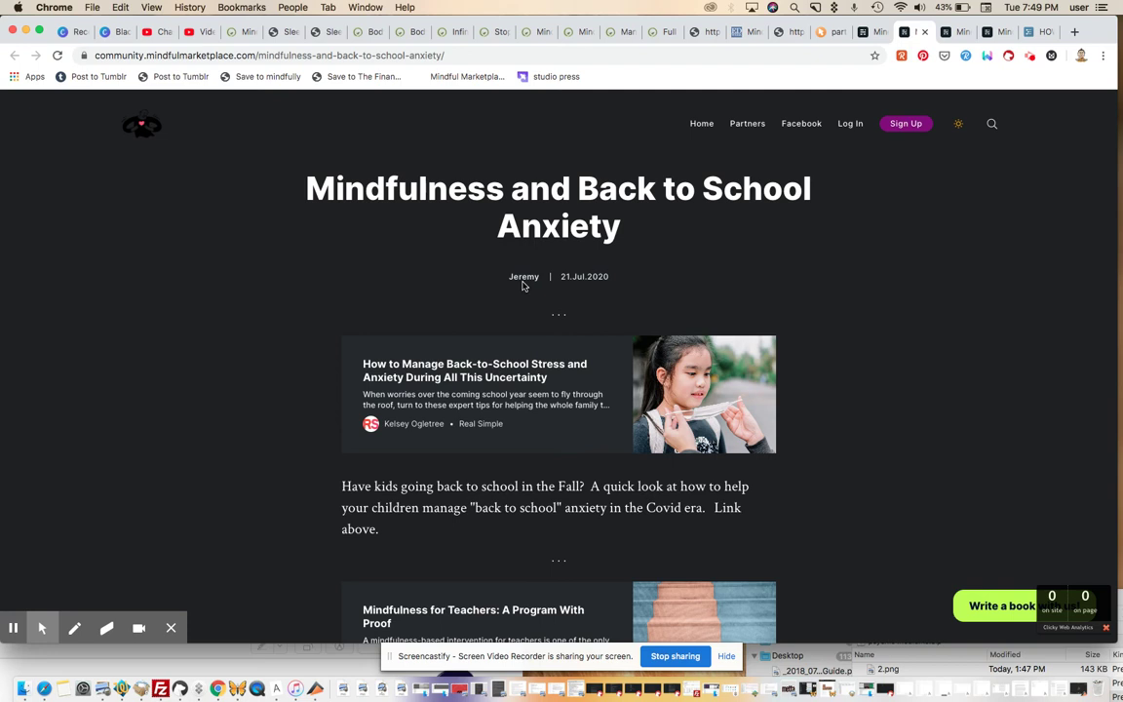
Back in the editor, insert a divider below the Mindfulness for Teachers card
left_click(876, 34)
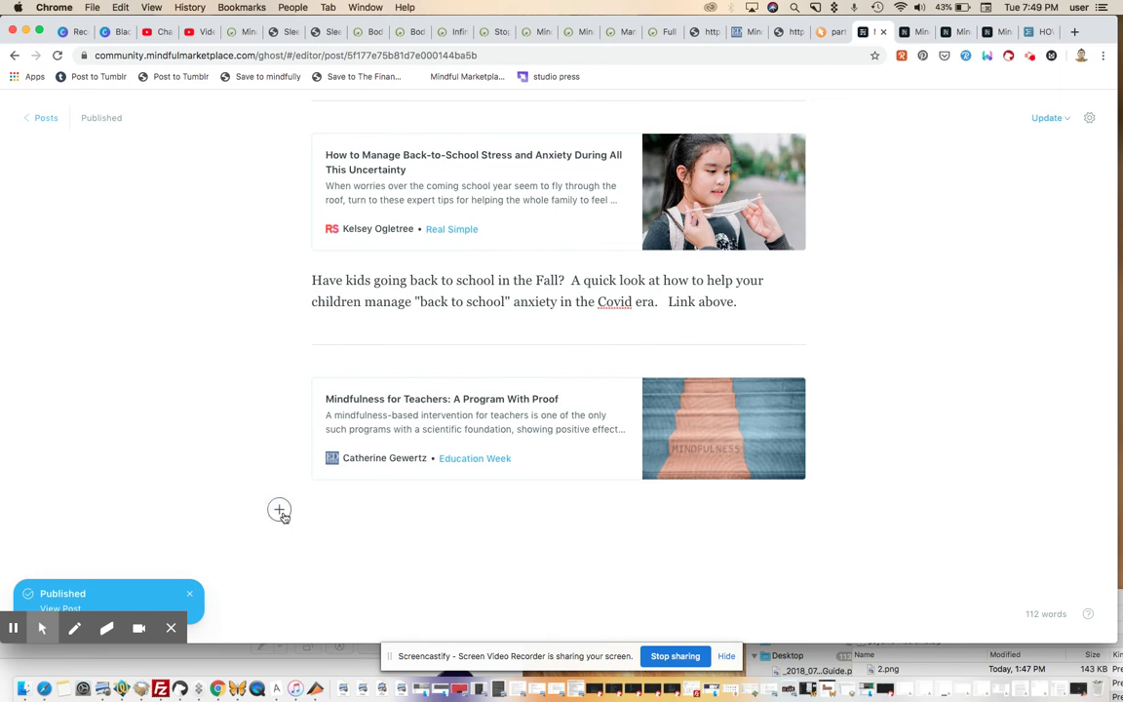
left_click(278, 509)
left_click(389, 598)
Add a bookmark card for partners.mindfulmarketplace.com below the new divider
left_click(281, 552)
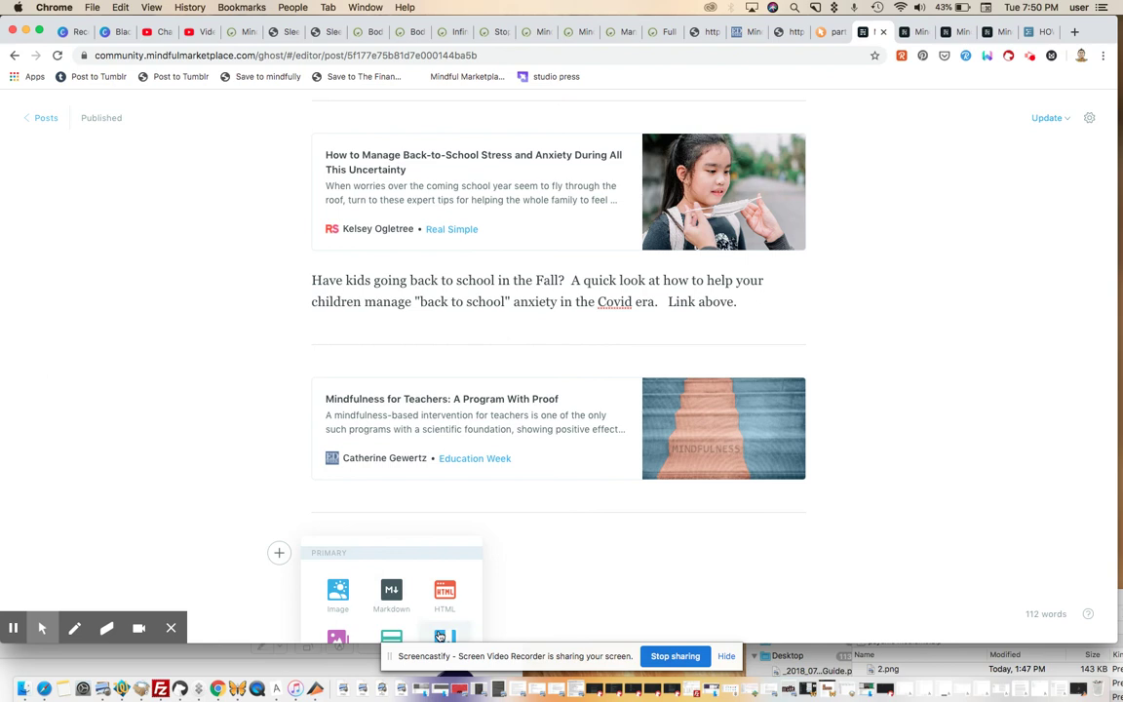
left_click(444, 632)
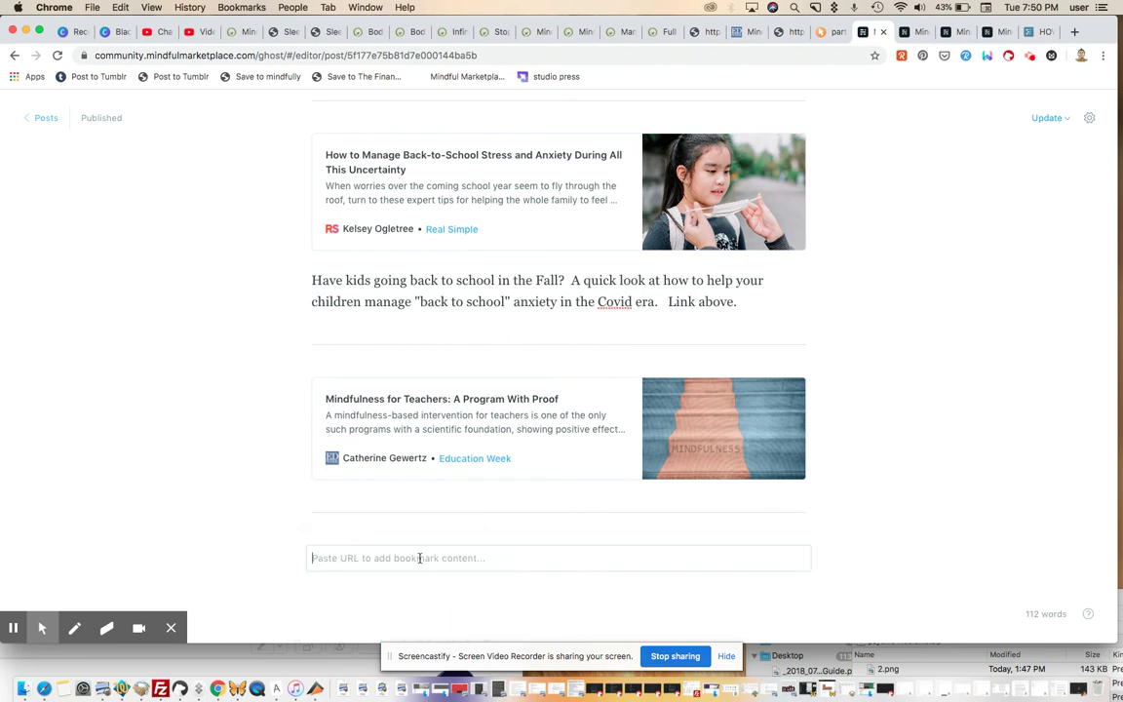
type("http://partners.mindfulmarketplace.com")
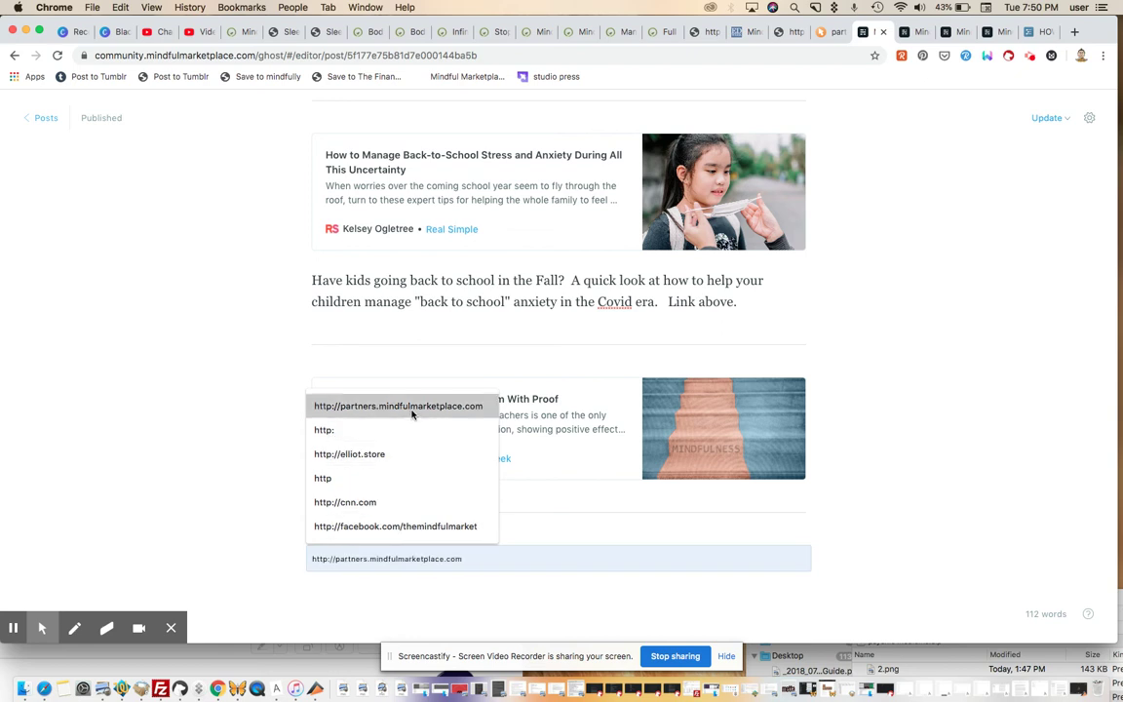
left_click(413, 405)
key("Return")
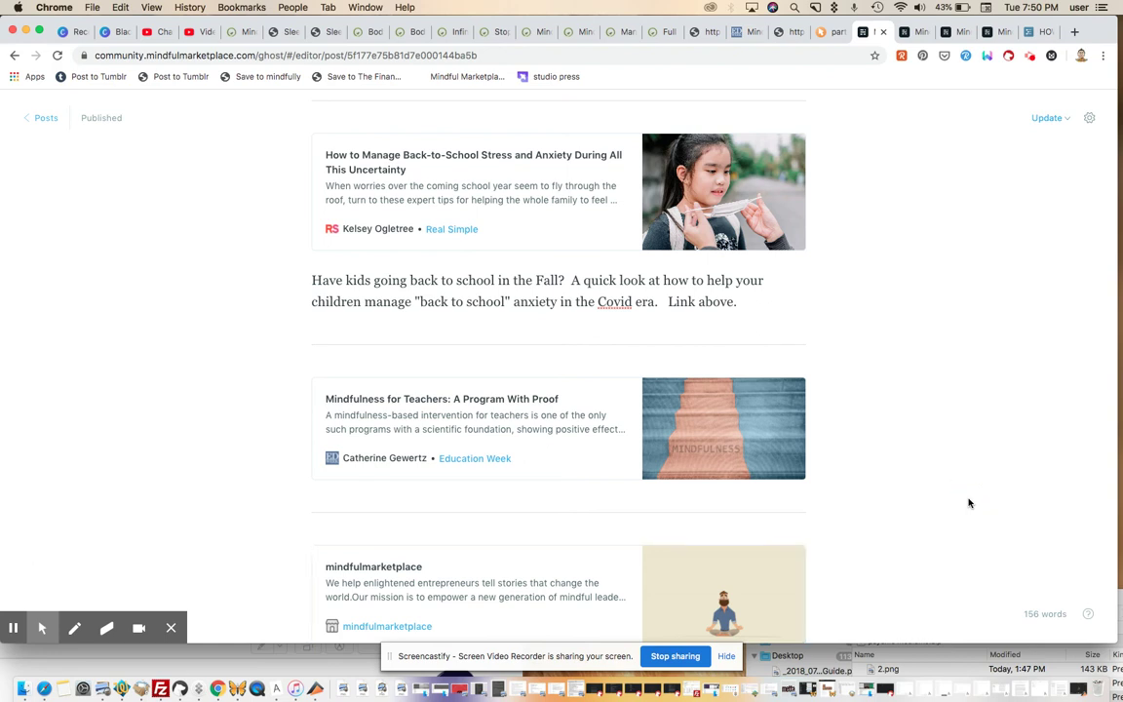
scroll(969, 503, "down", 3)
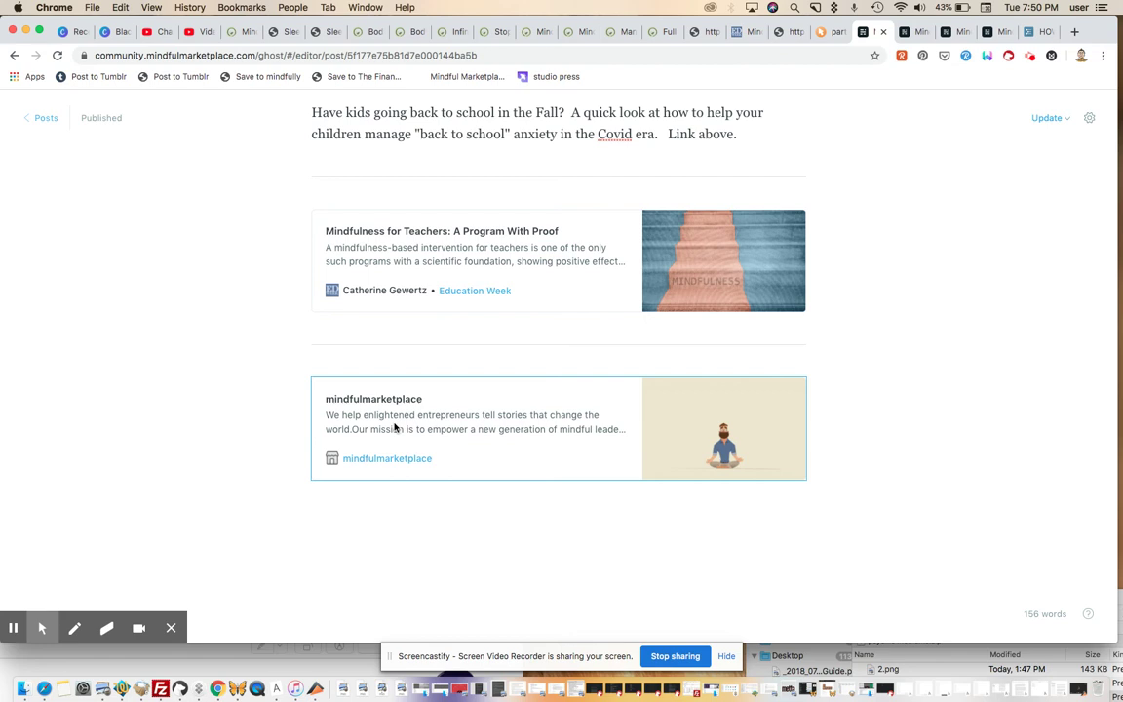
Update the published post with the new bookmark and view it live
left_click(1045, 118)
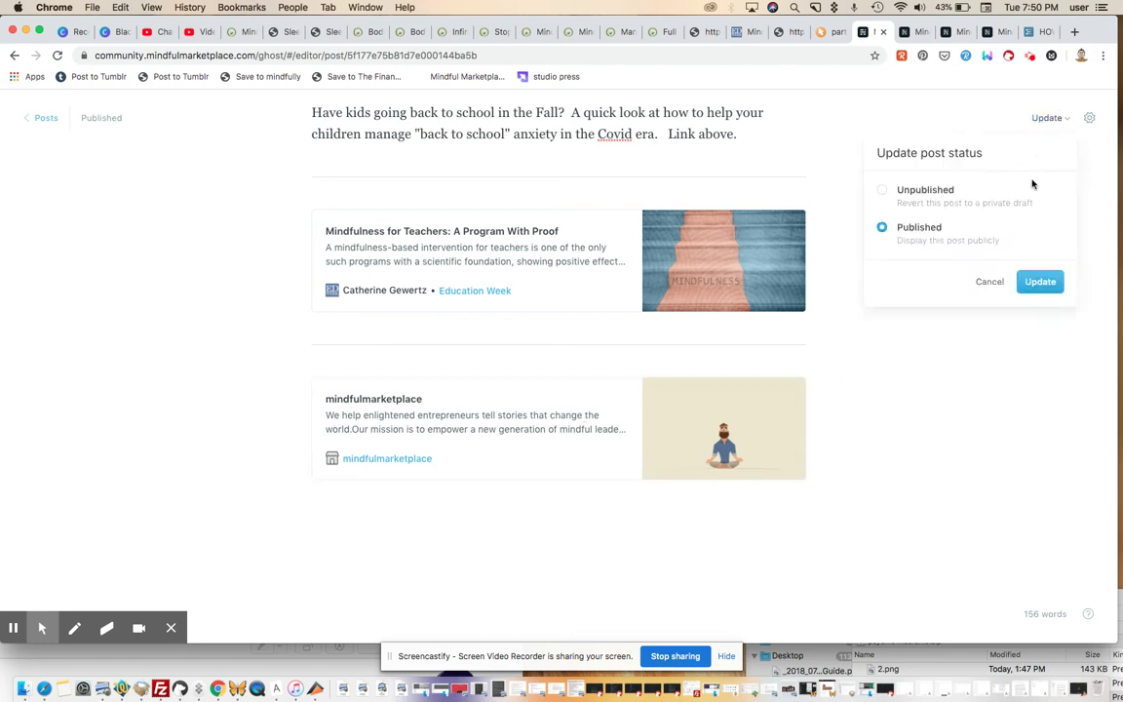
left_click(1033, 281)
mouse_move(80, 597)
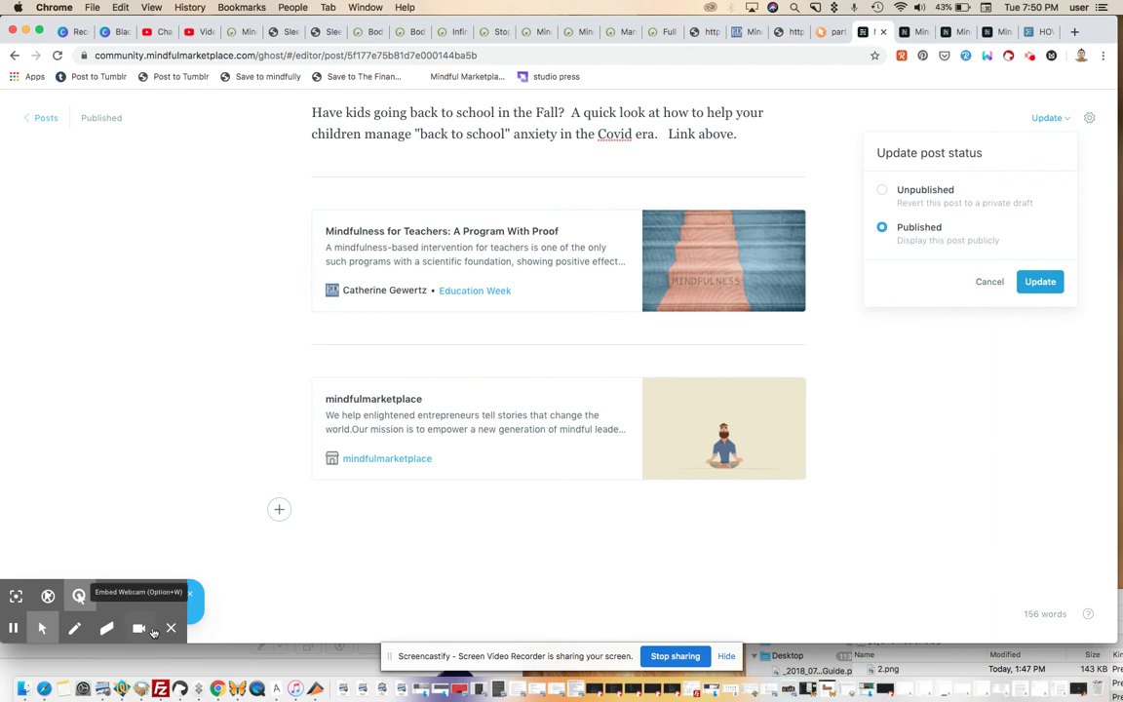
left_click(174, 628)
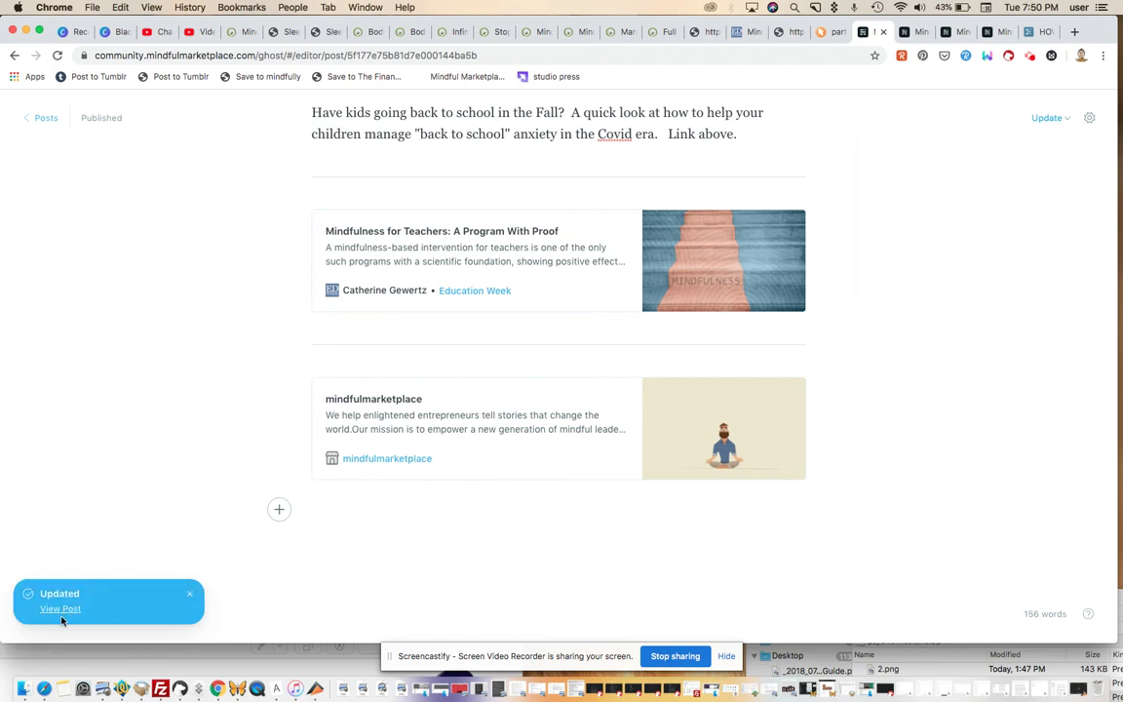
left_click(60, 613)
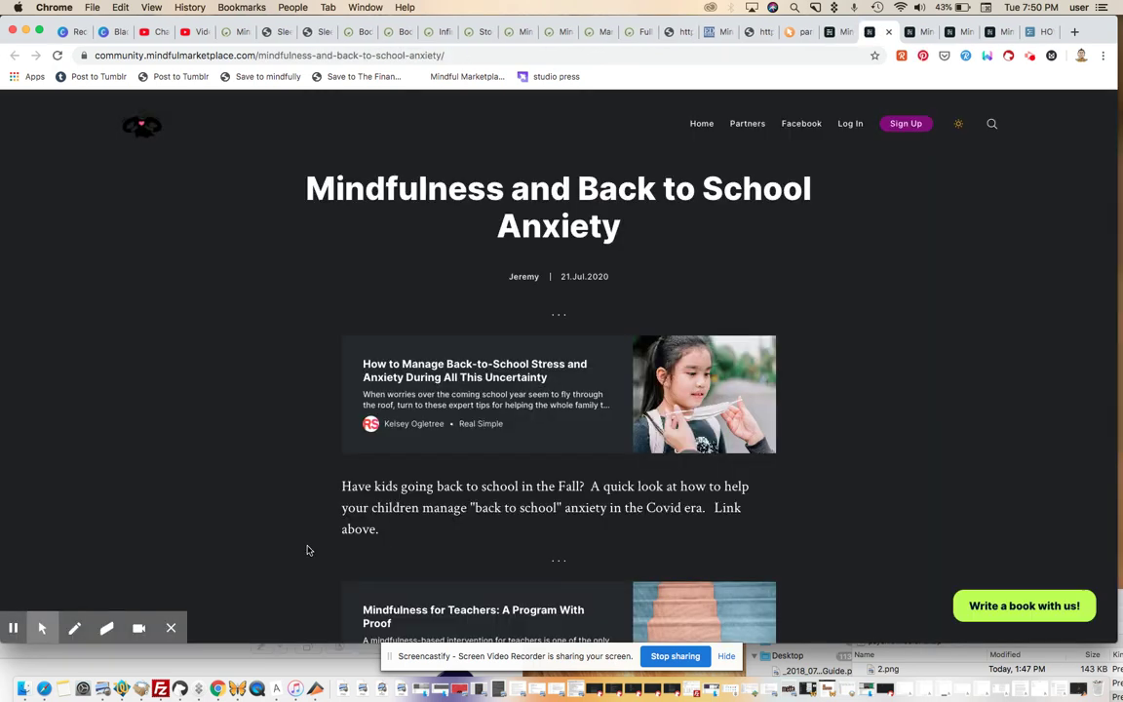
On the live post, follow the mindfulmarketplace bookmark to the partners members posts page
scroll(307, 550, "down", 5)
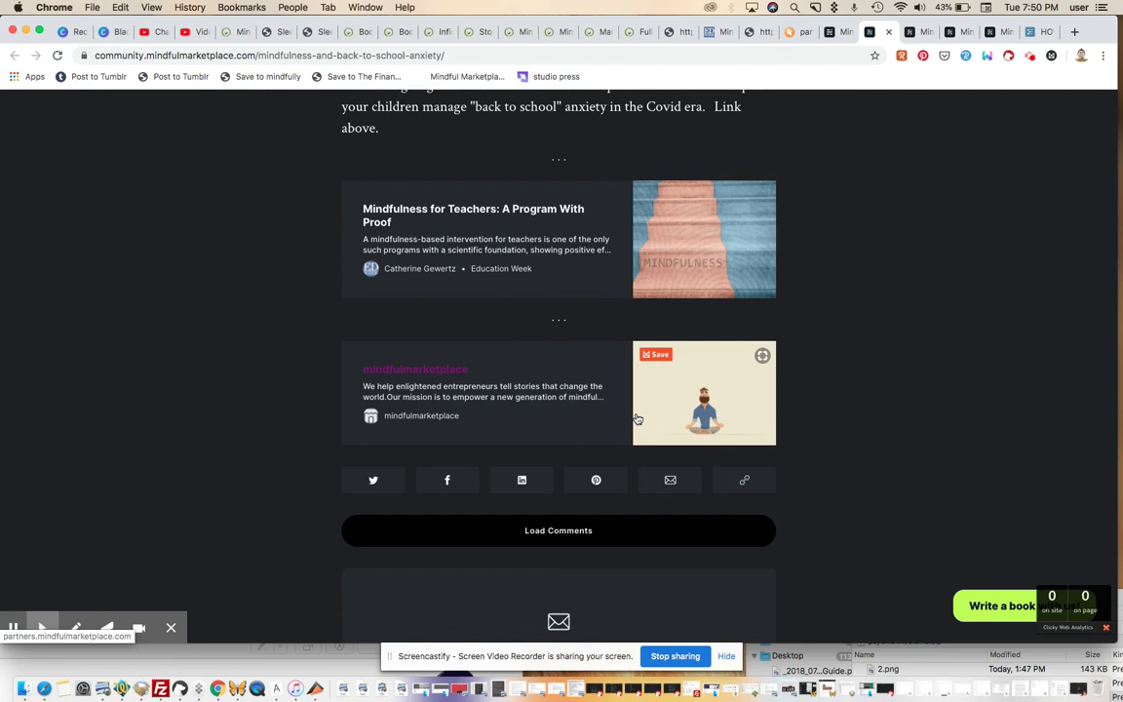
left_click(500, 409)
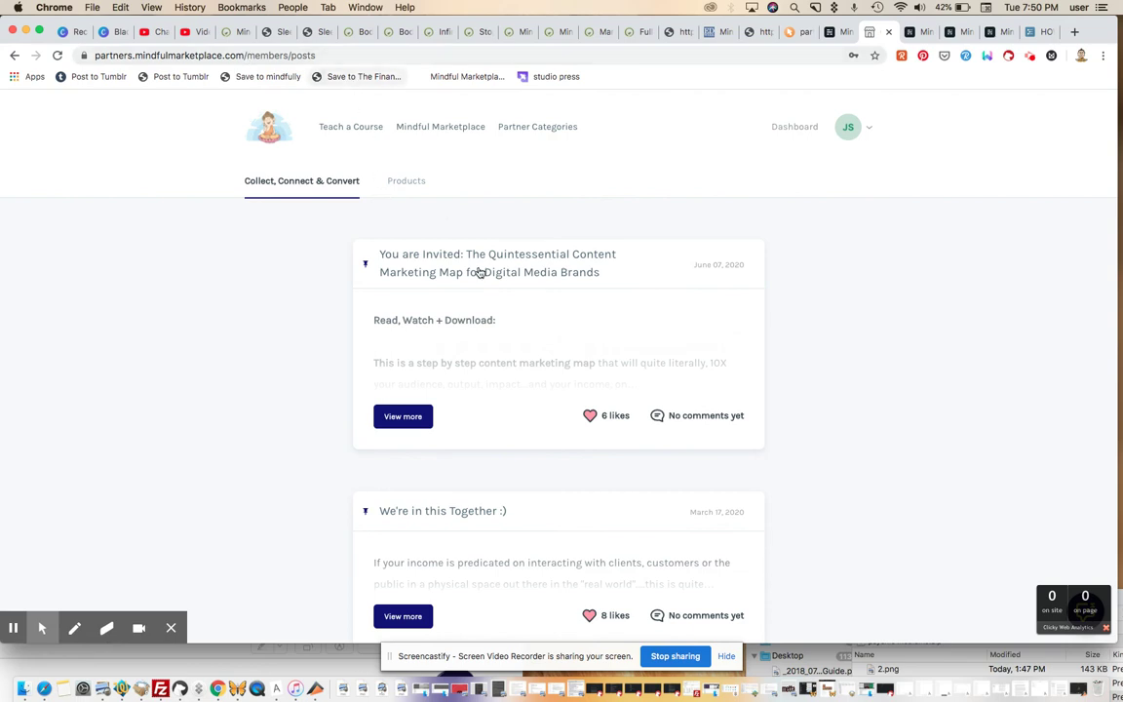
Load the partners site's main domain without the members/posts path and log out
left_click_drag(263, 54, 338, 71)
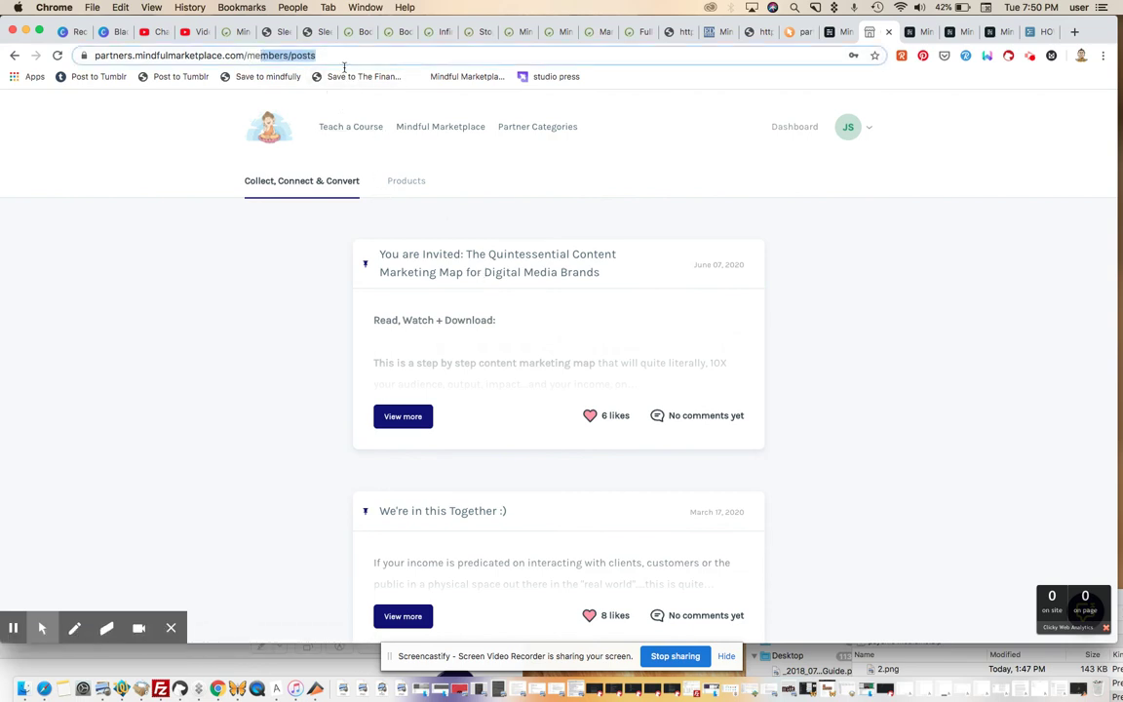
key("BackSpace")
key("Return")
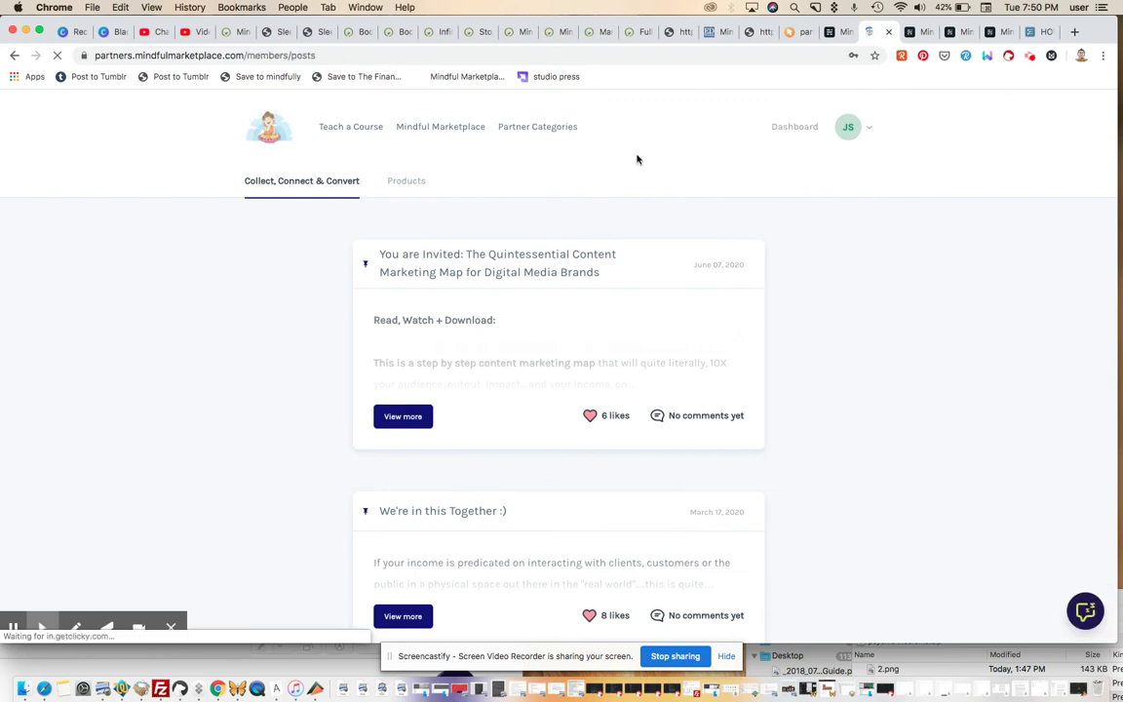
left_click(869, 130)
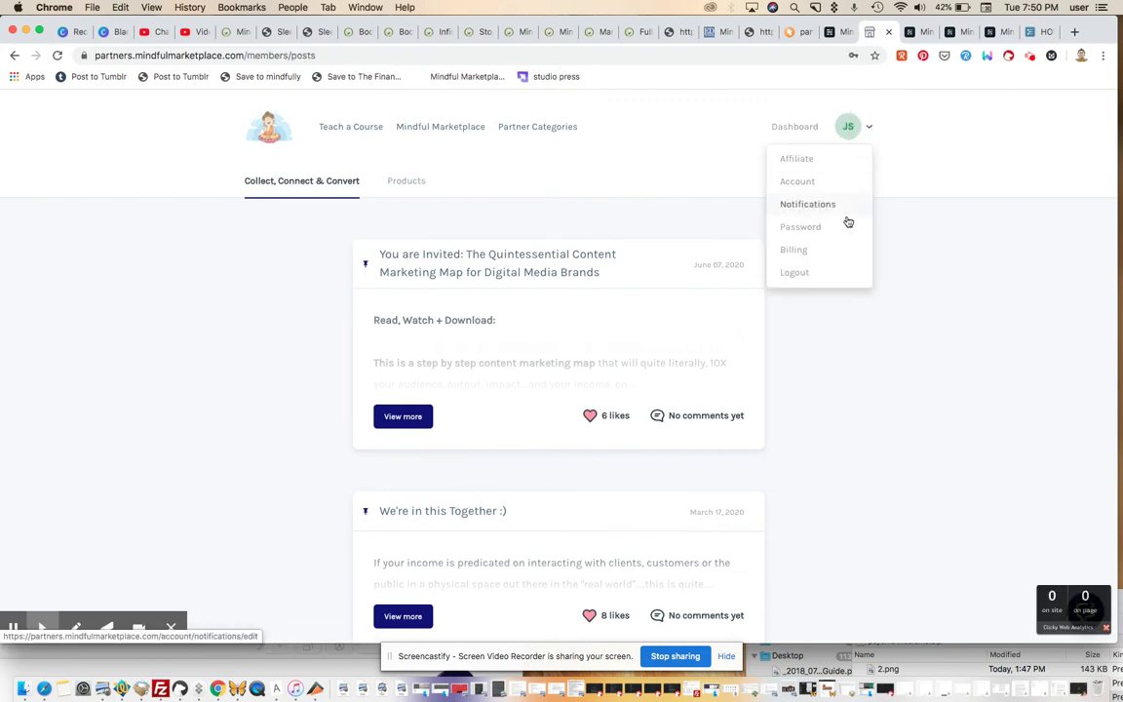
left_click(807, 261)
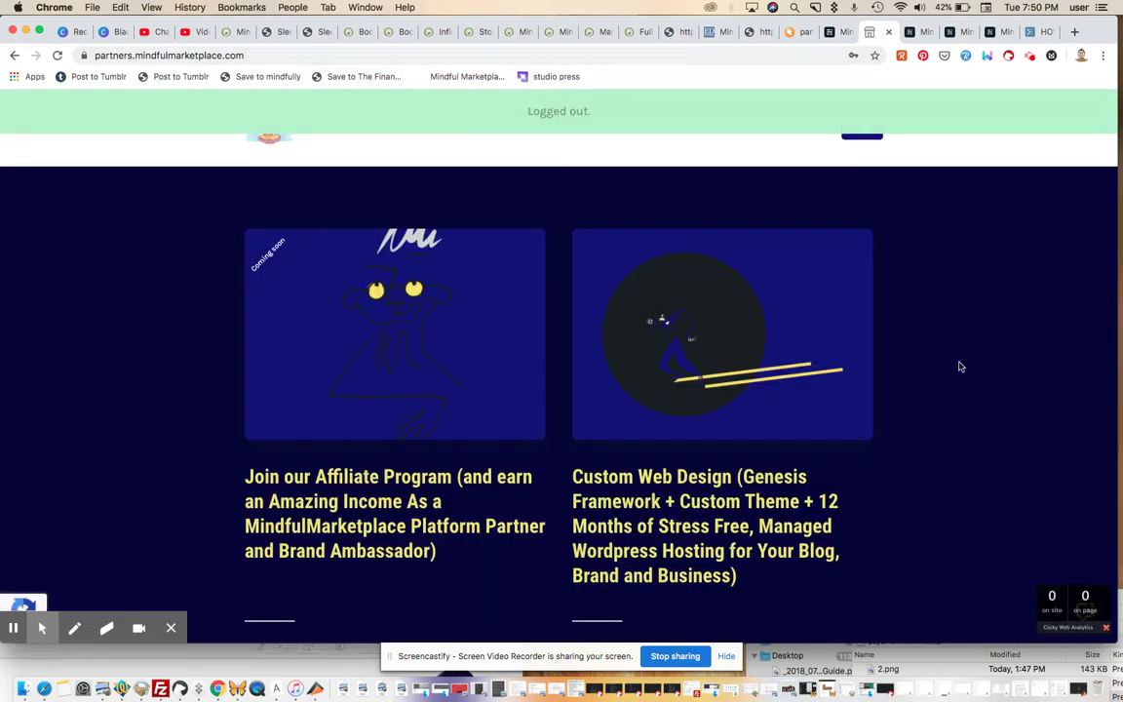
Browse the public product catalogue, then return to the Ghost post editor
scroll(960, 367, "down", 4)
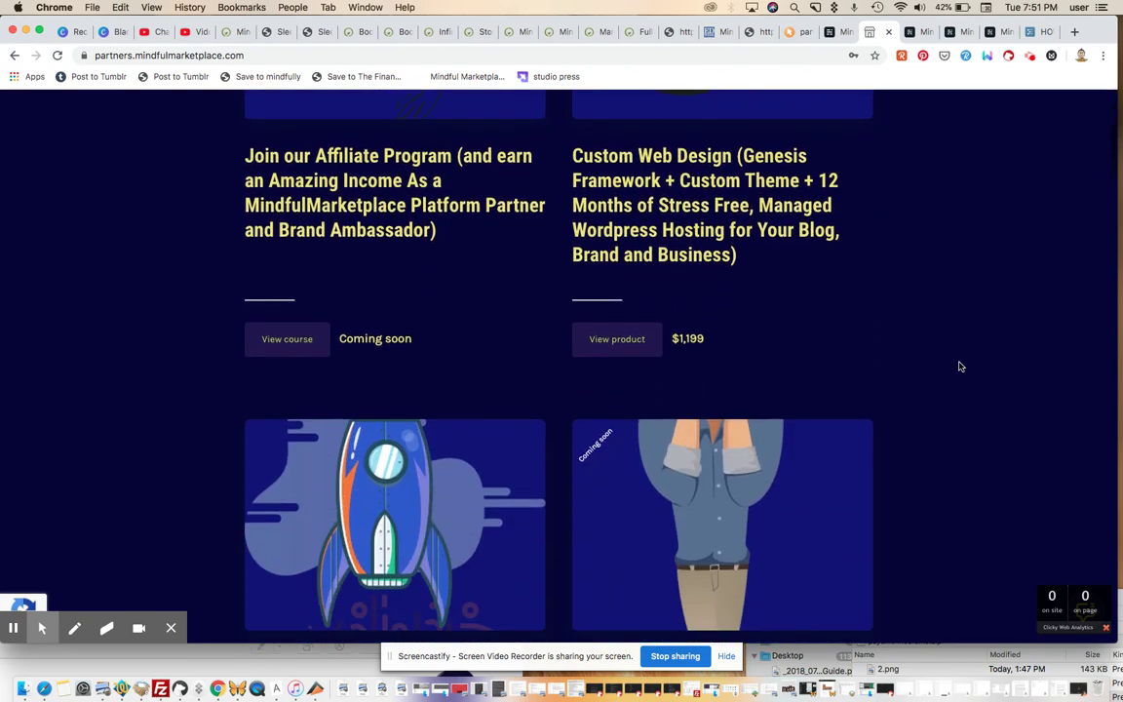
scroll(960, 367, "down", 8)
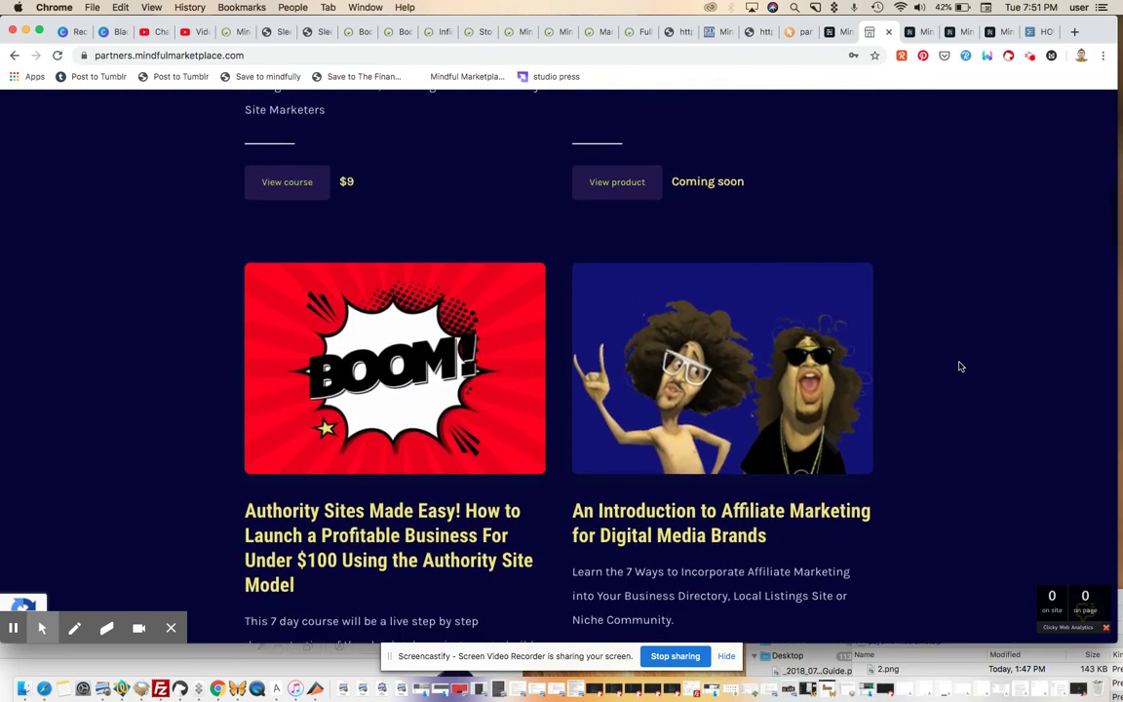
scroll(960, 367, "down", 7)
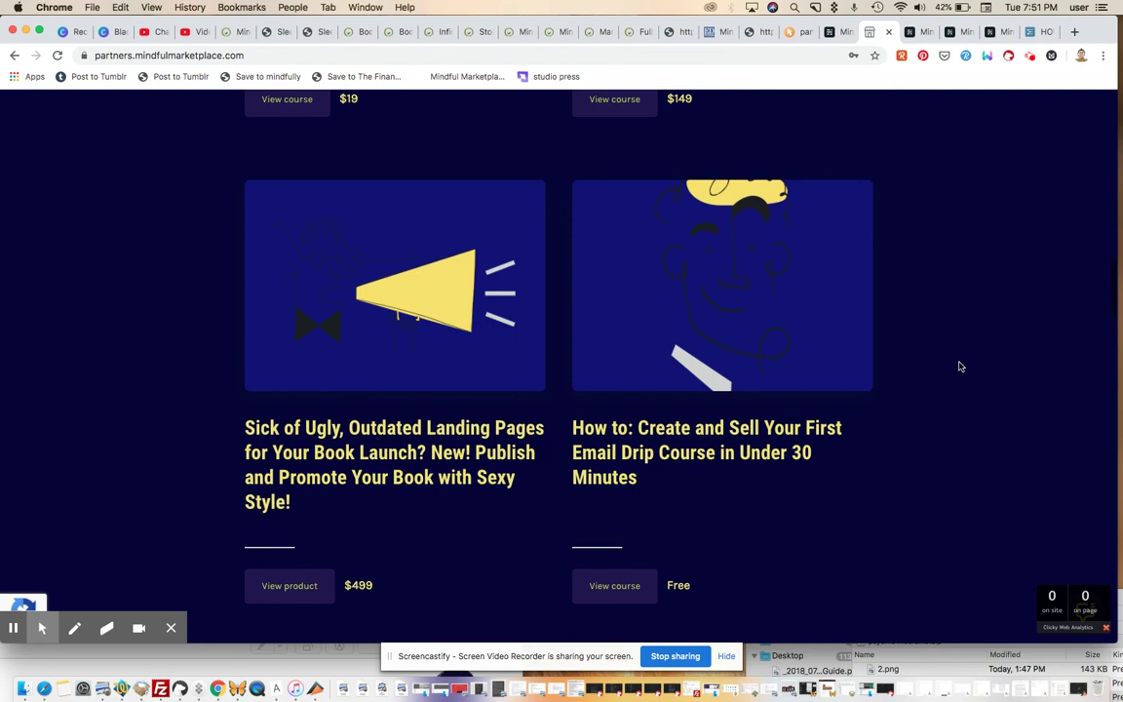
scroll(960, 366, "down", 8)
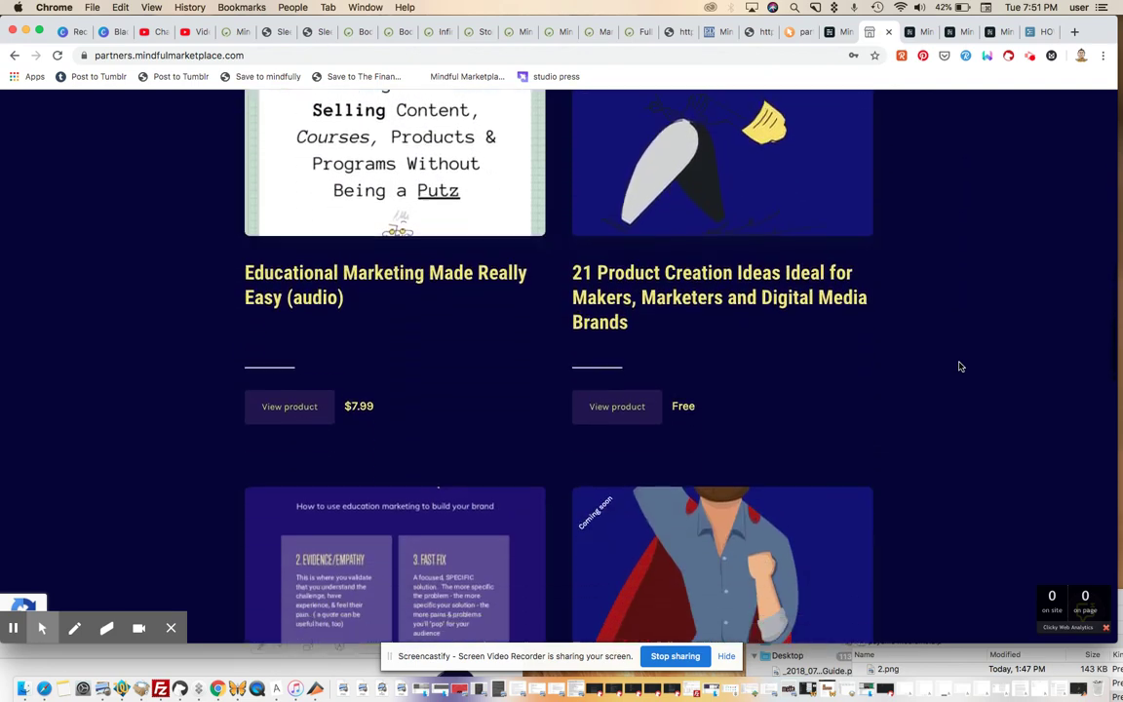
scroll(960, 366, "down", 8)
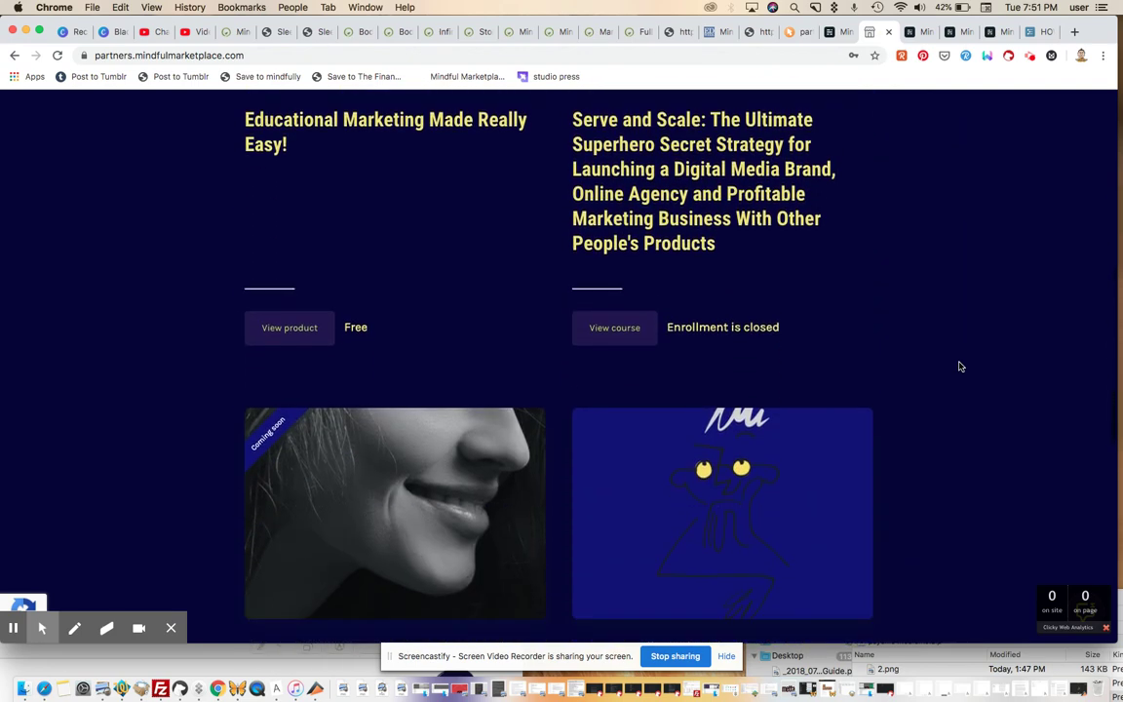
left_click(835, 32)
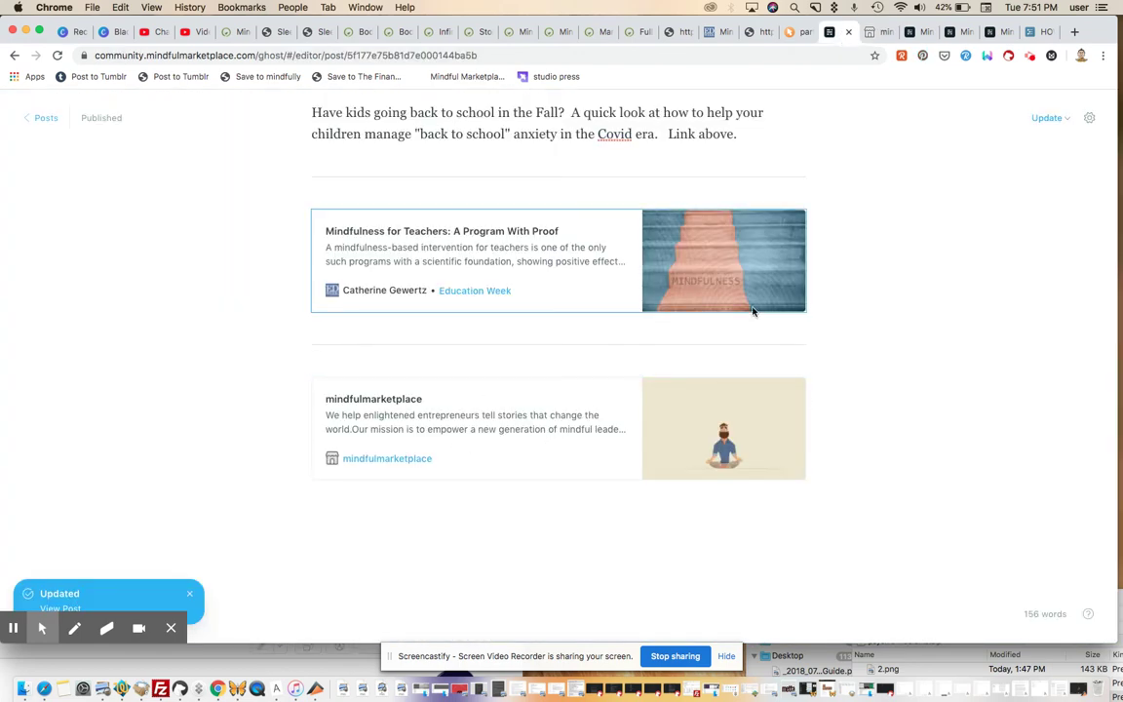
Add an empty line below the last bookmark card and update the published post
left_click(420, 532)
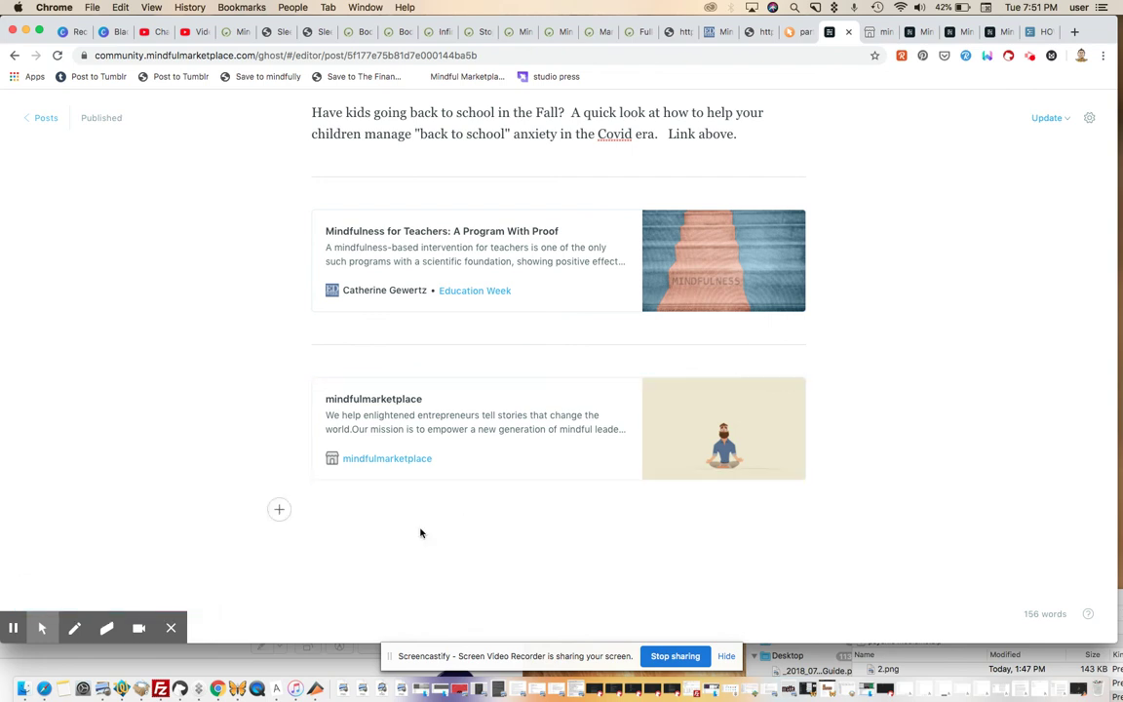
left_click(1042, 118)
left_click(1038, 281)
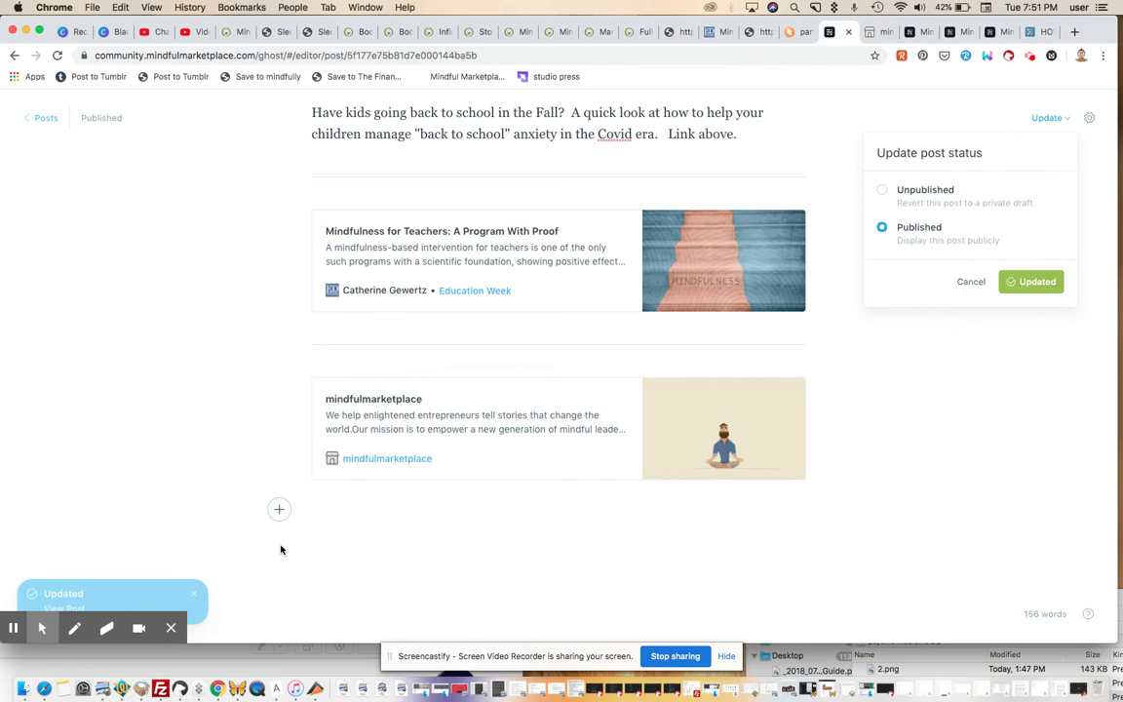
View the updated post live and open author Jeremy's list of posts
left_click(171, 629)
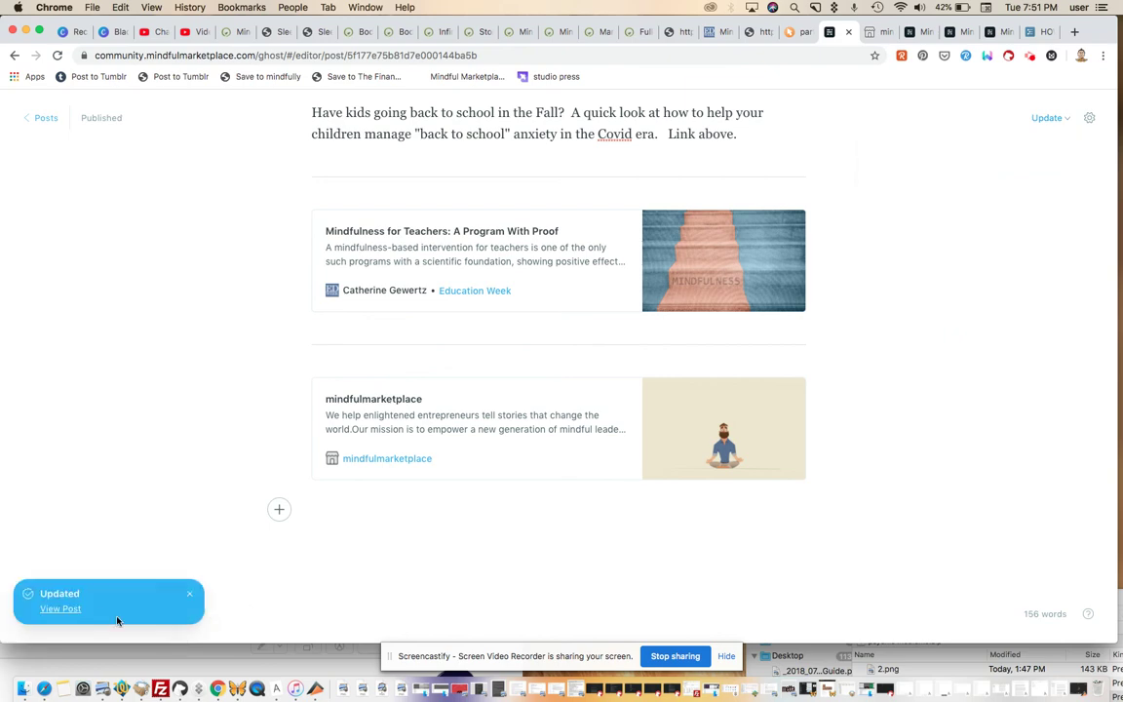
left_click(60, 609)
left_click(529, 278)
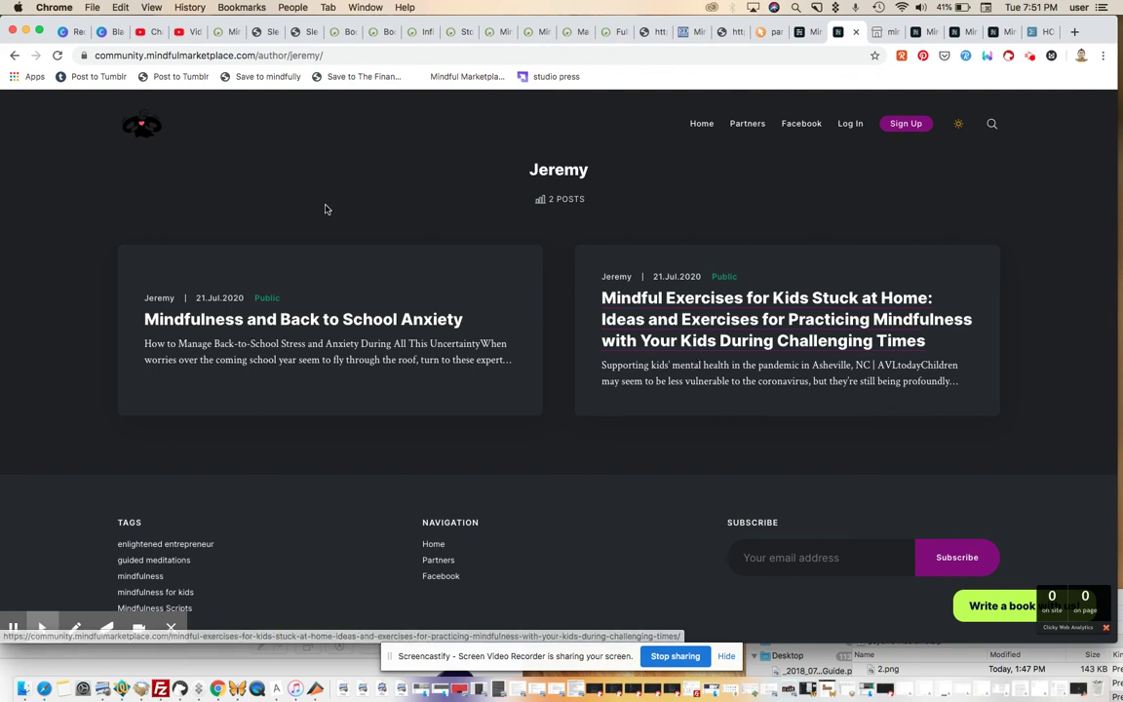
From the homepage, read 'Do it Before You're Ready' to its end, then go back
left_click(138, 118)
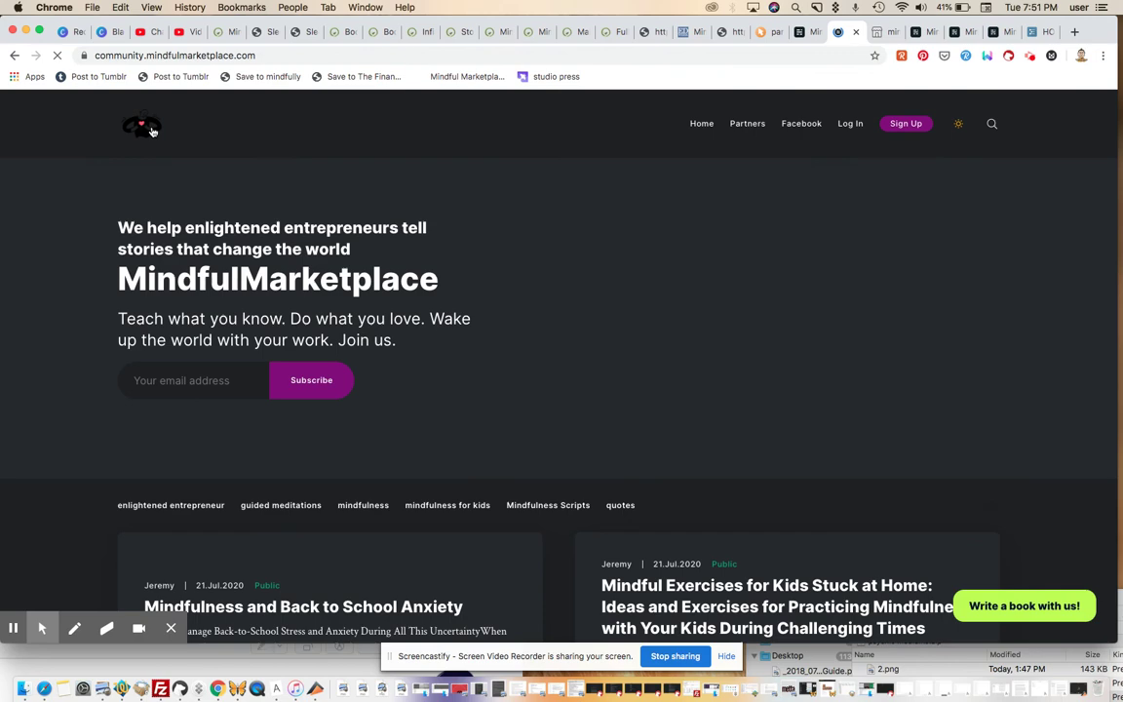
scroll(152, 131, "down", 5)
scroll(152, 137, "down", 1)
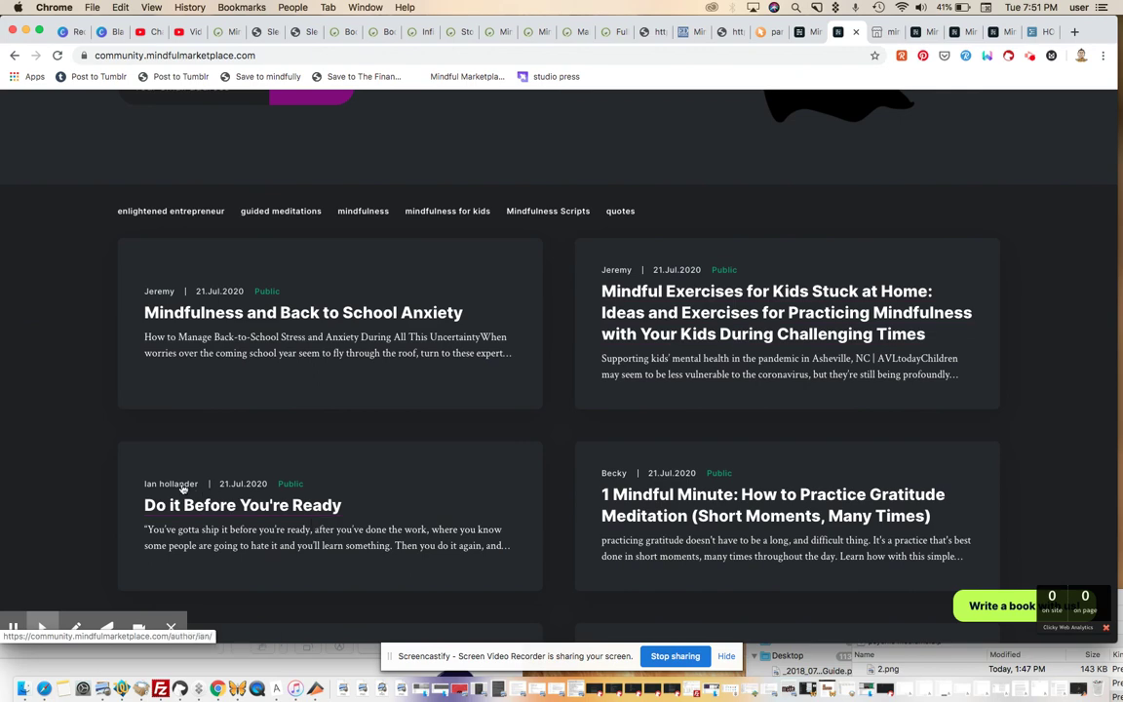
left_click(224, 509)
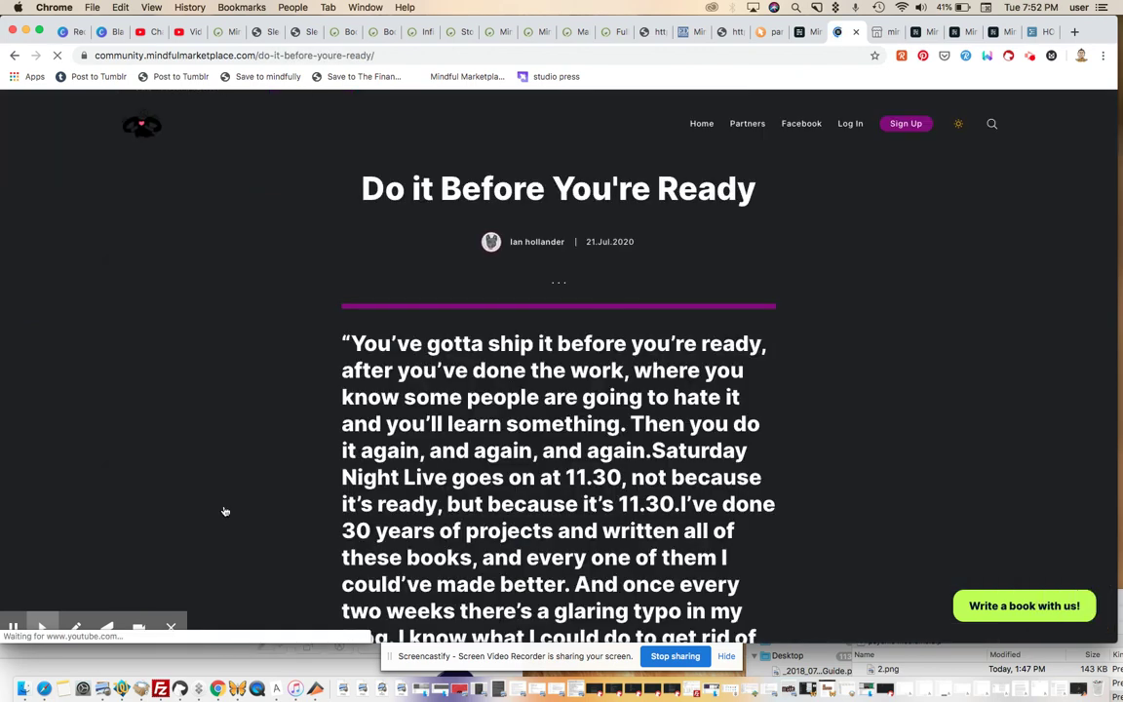
scroll(224, 511, "down", 2)
scroll(224, 510, "down", 10)
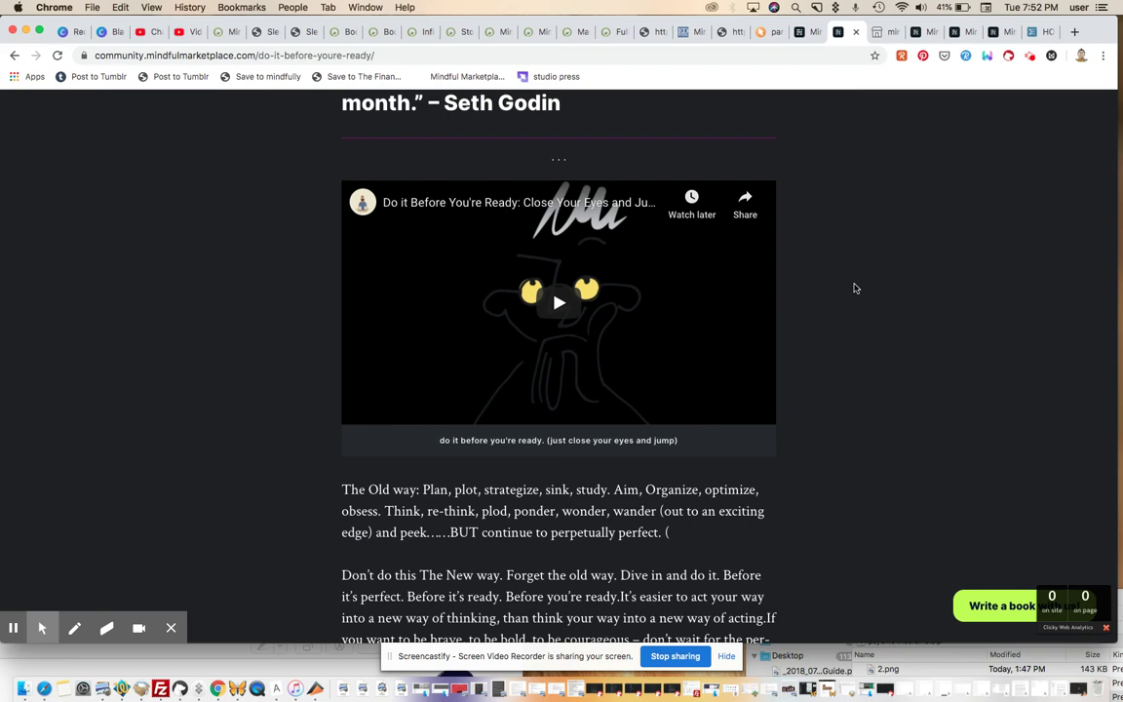
scroll(855, 287, "down", 8)
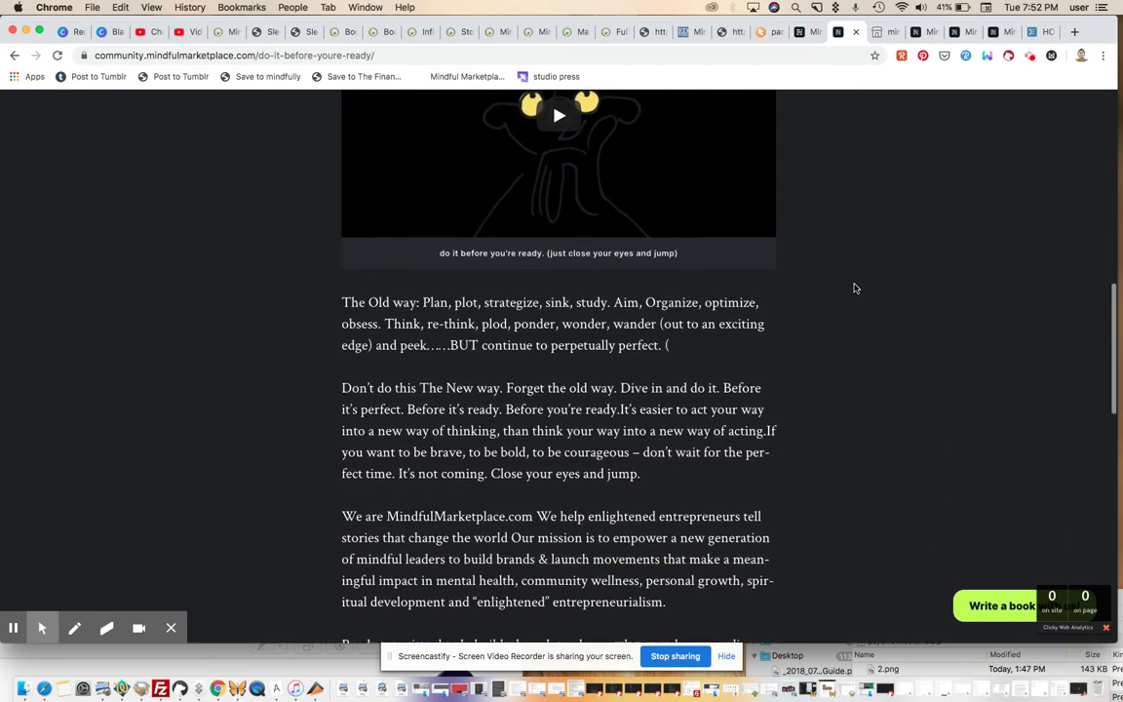
left_click(15, 56)
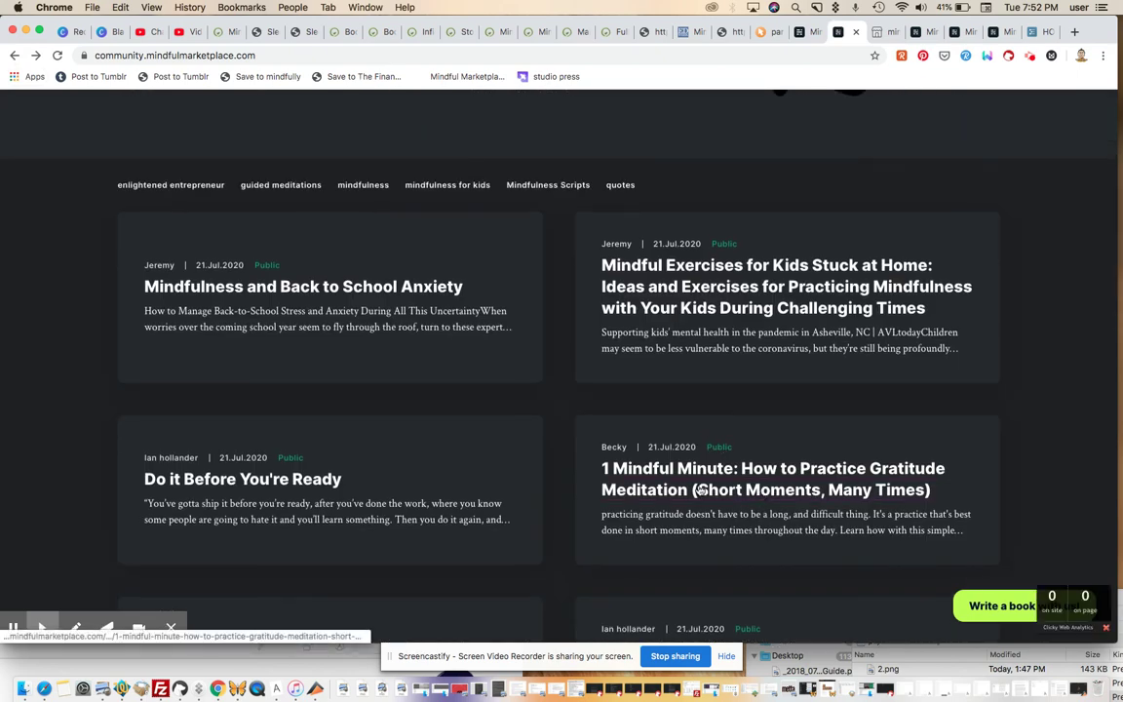
Open the '1 Mindful Minute' gratitude meditation article and scroll to its resource bookmarks
left_click(823, 490)
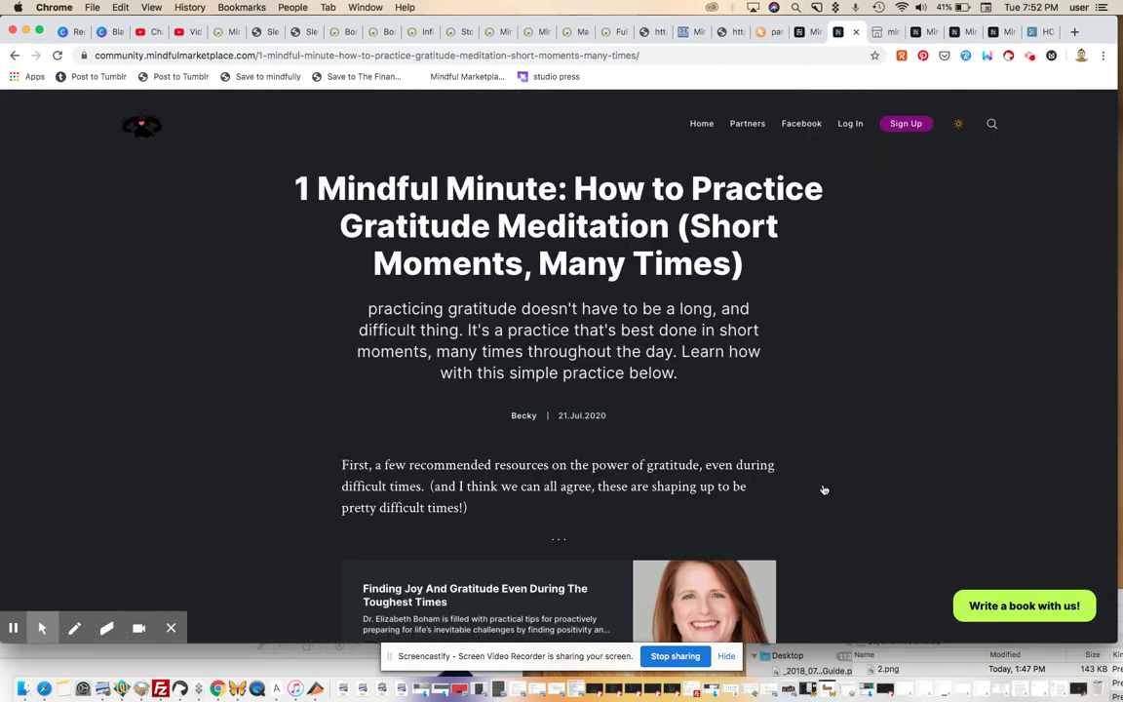
scroll(823, 490, "down", 3)
scroll(823, 490, "down", 4)
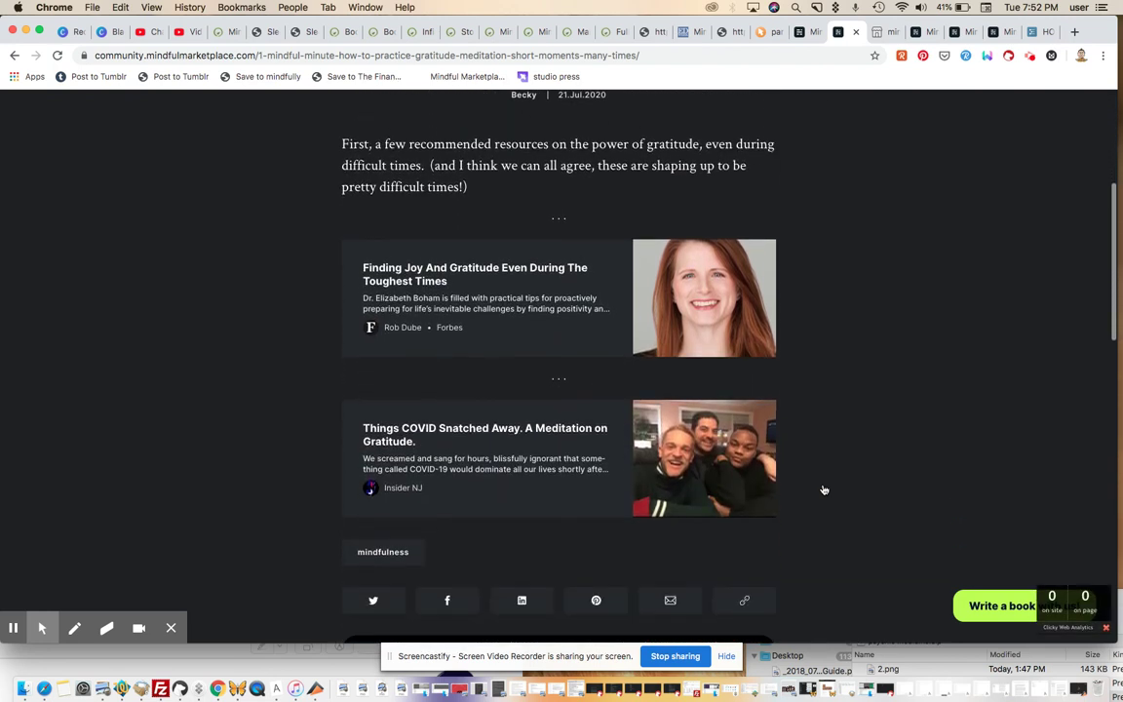
scroll(824, 490, "up", 1)
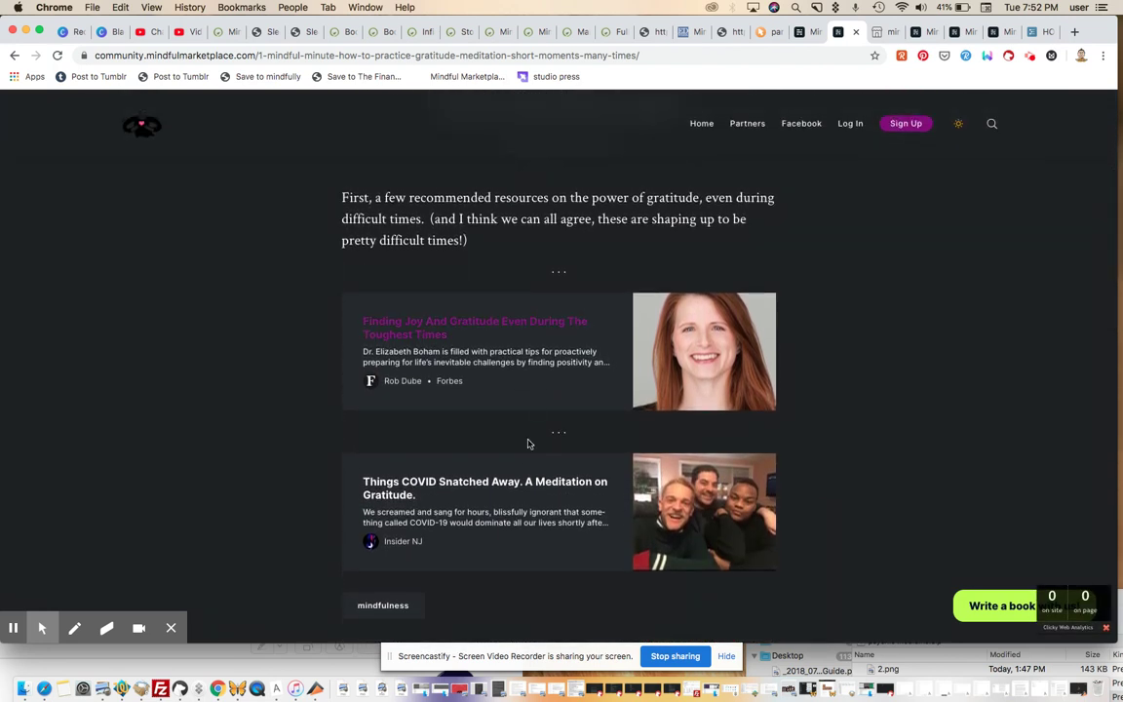